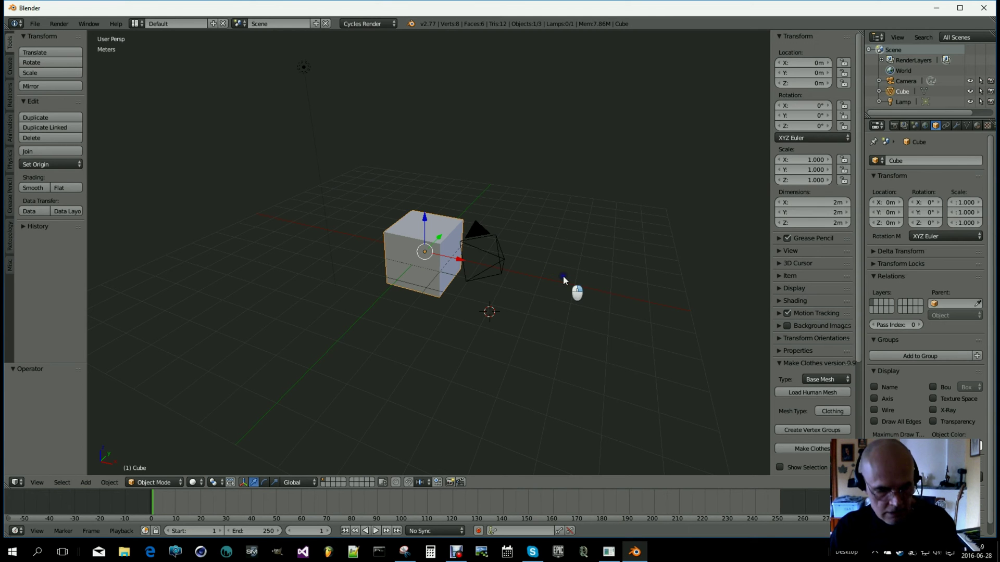
# Step: Change the render engine from Cycles Render to Blender Render and zoom in on the cube
pyautogui.scroll(2, 562, 277)
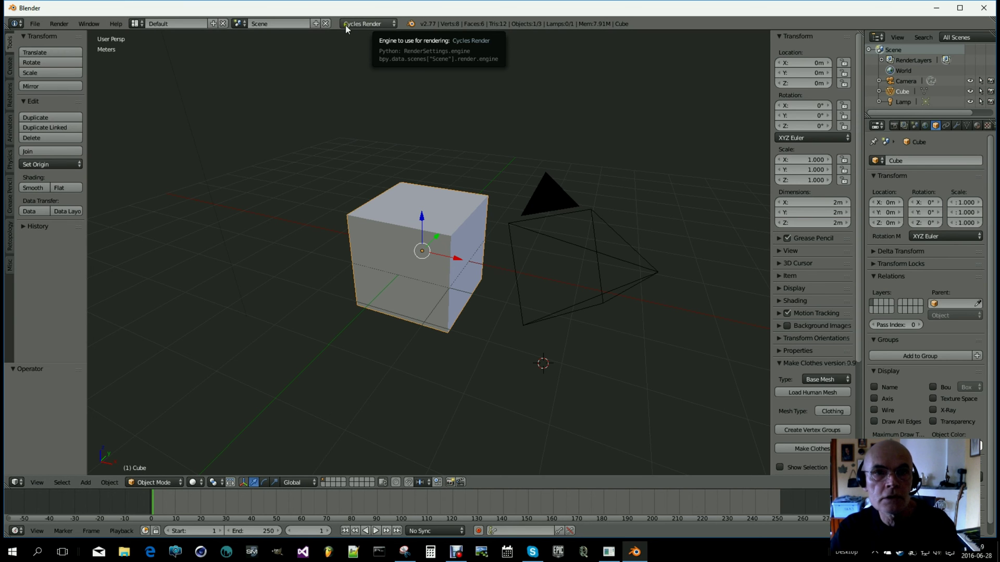
pyautogui.click(395, 26)
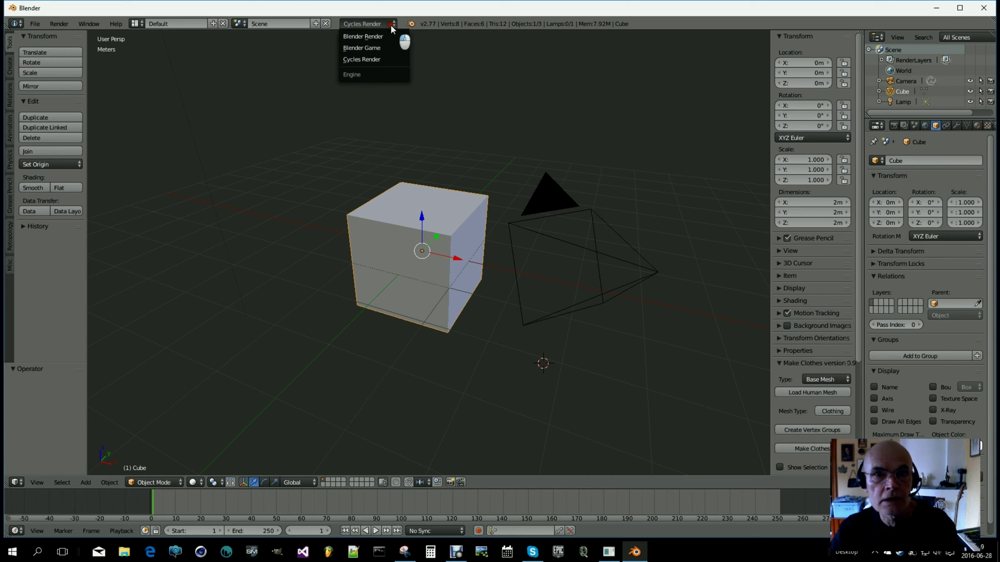
pyautogui.click(359, 38)
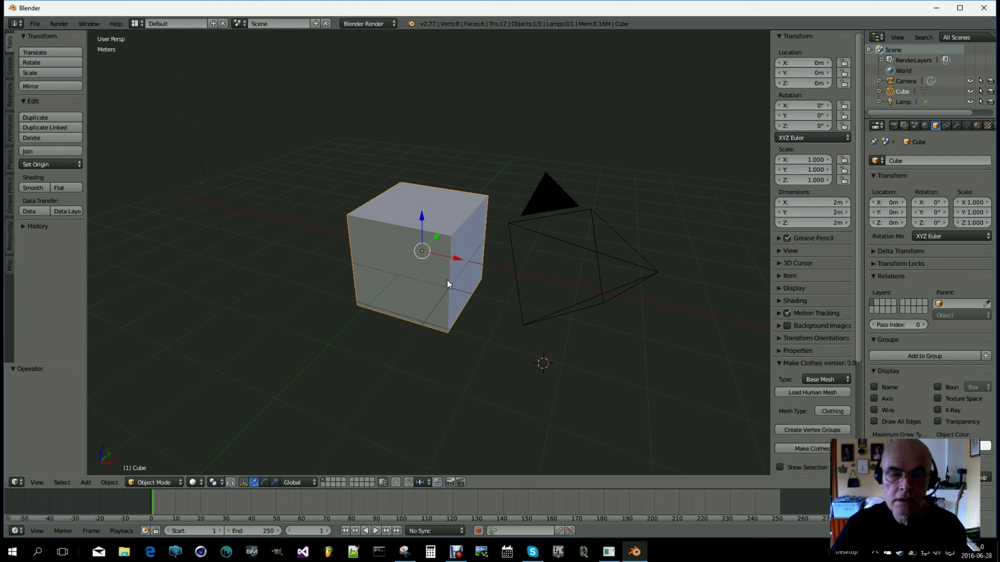
pyautogui.scroll(2, 447, 279)
pyautogui.scroll(1, 446, 280)
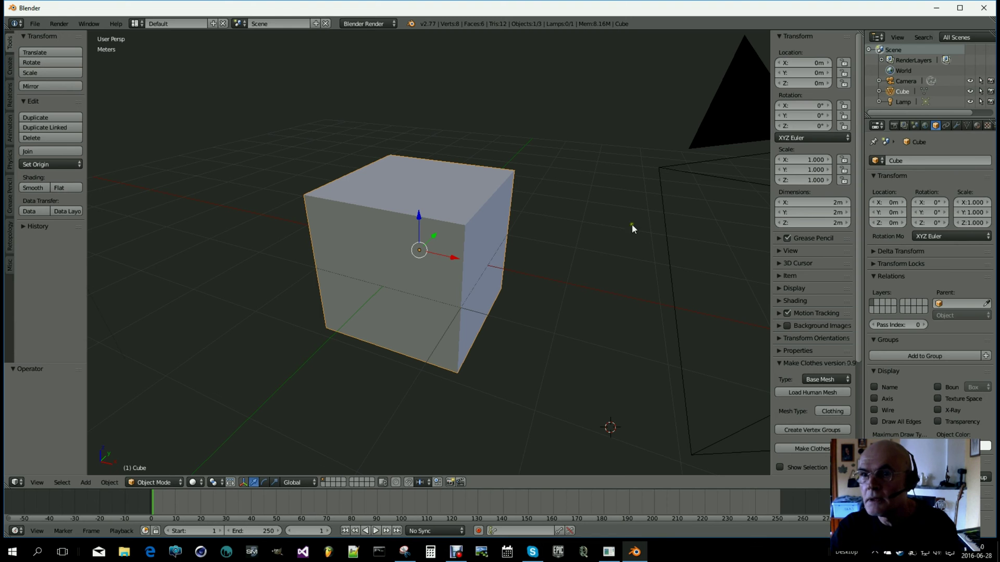
# Step: Expand Cube and its mesh in a larger Outliner, then rename the Cube object to myCube
pyautogui.click(879, 91)
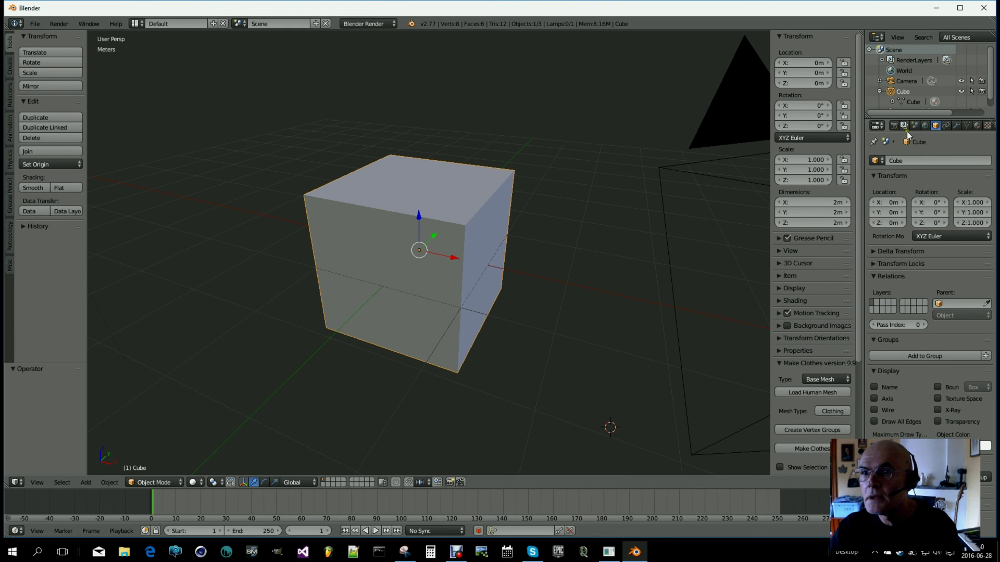
pyautogui.moveTo(910, 119); pyautogui.dragTo(921, 213)
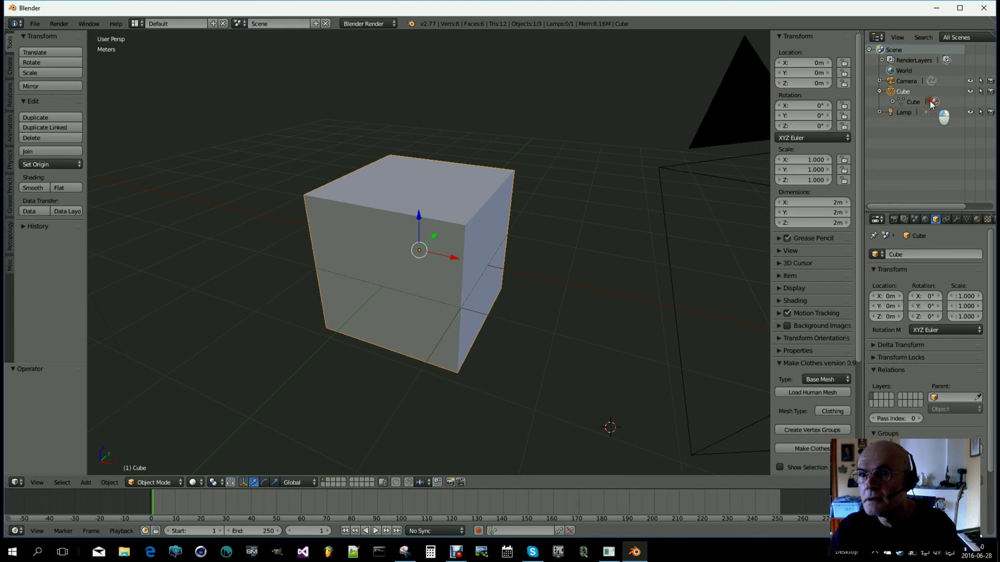
pyautogui.click(891, 102)
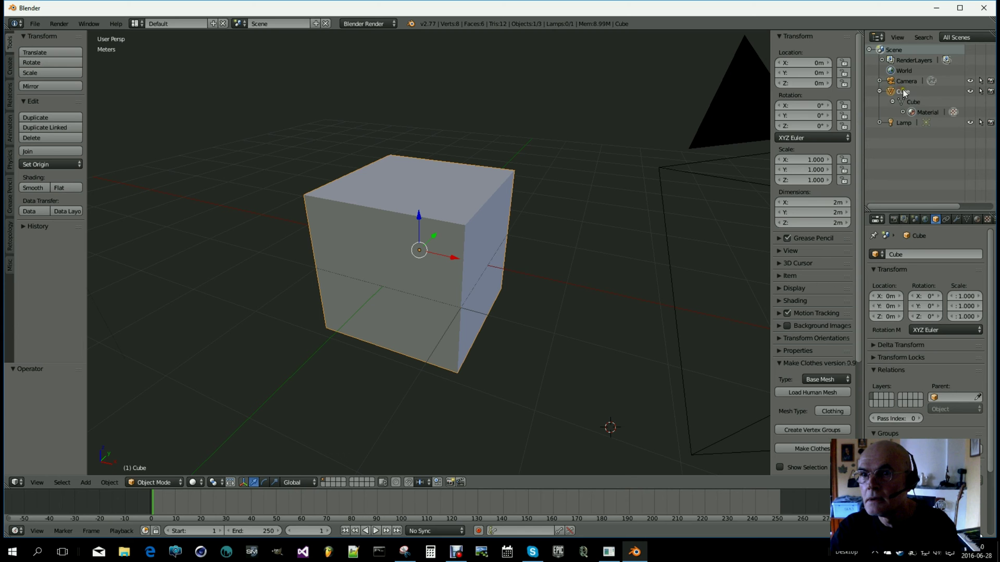
pyautogui.doubleClick(903, 91)
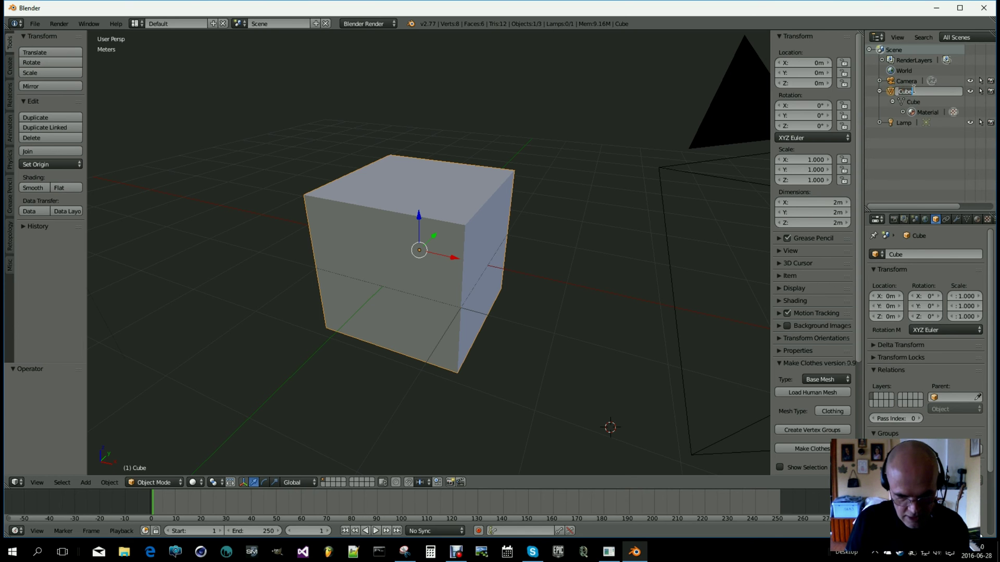
pyautogui.write('my')
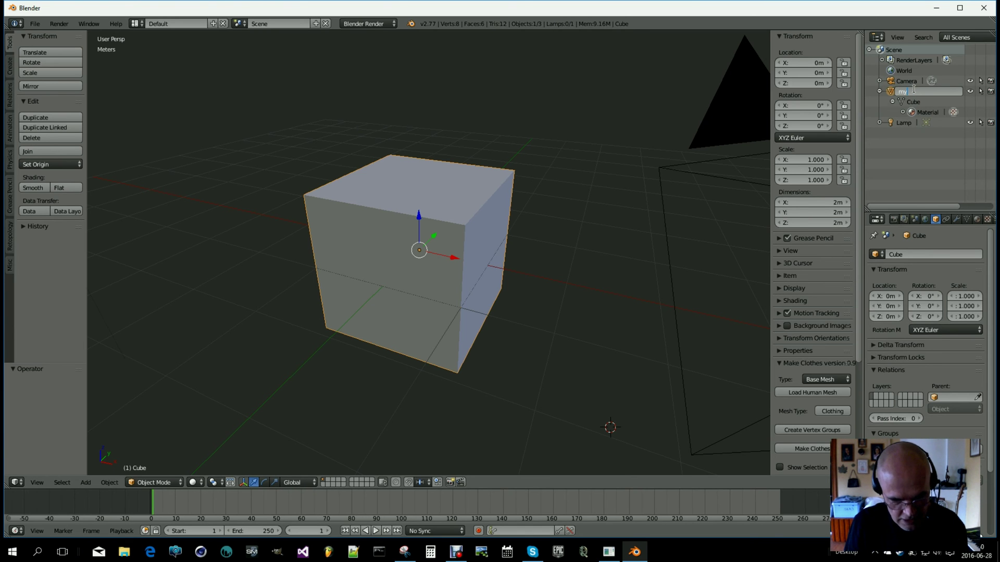
pyautogui.write('Cube')
pyautogui.press('Return')
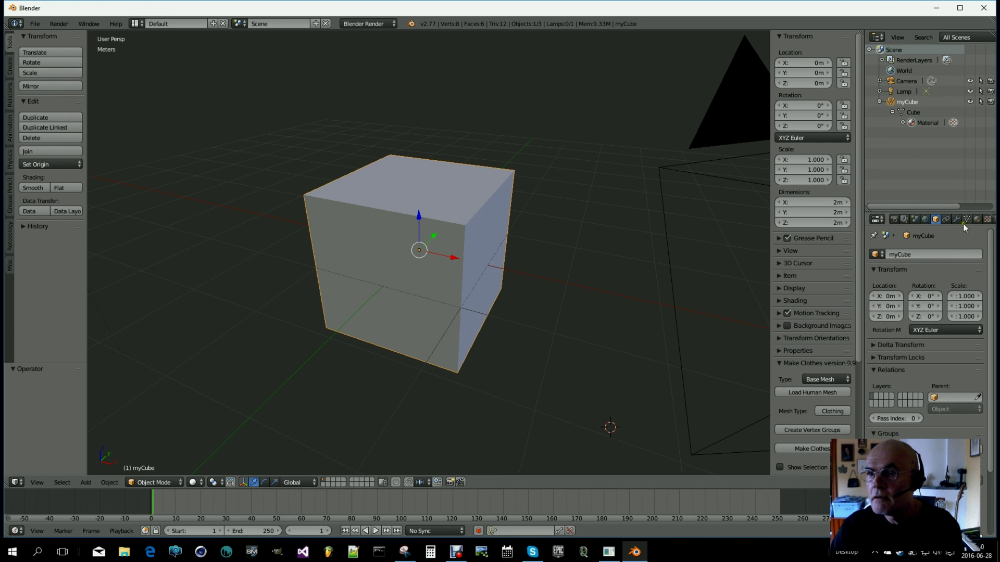
# Step: Name the cube's material myMaterial and show its Texture settings
pyautogui.click(977, 220)
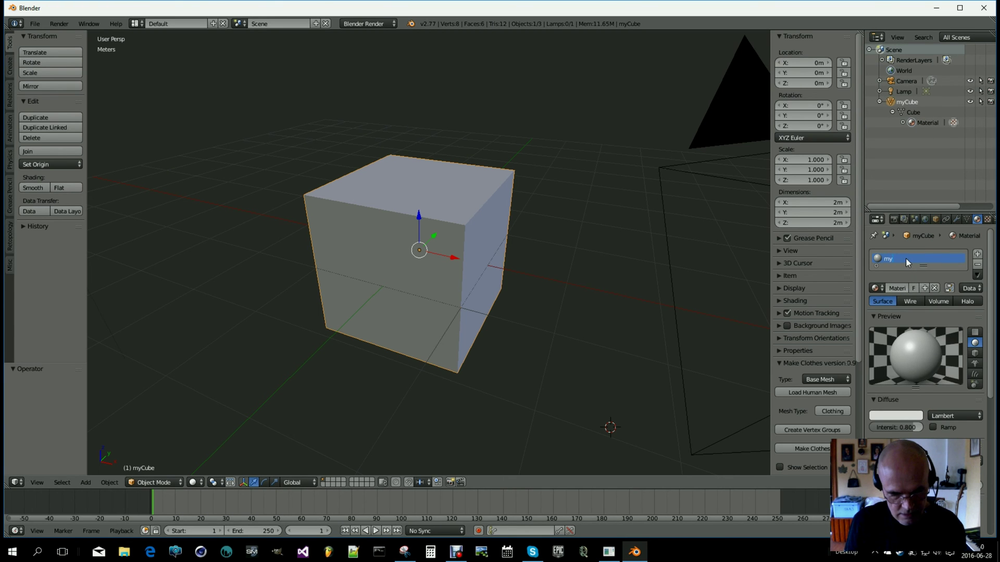
pyautogui.press('Return')
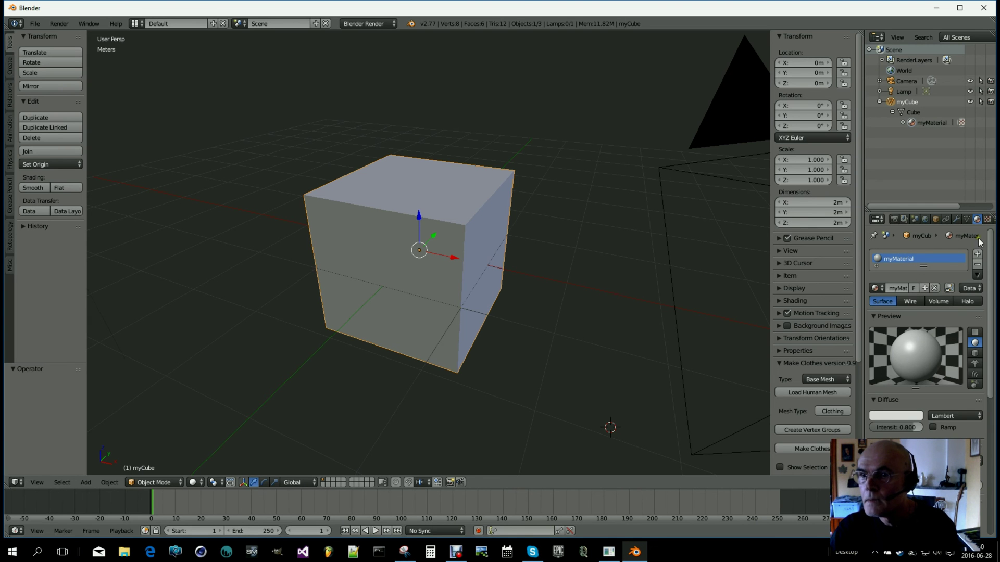
pyautogui.click(988, 220)
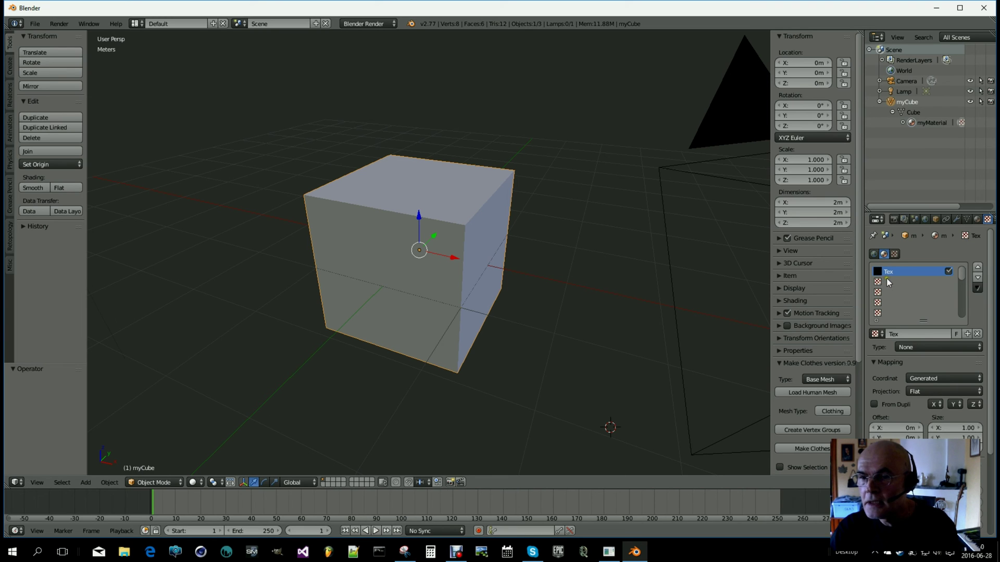
# Step: Rename the texture to color, set its type to Image or Movie, and browse for an image
pyautogui.click(911, 334)
pyautogui.write('col')
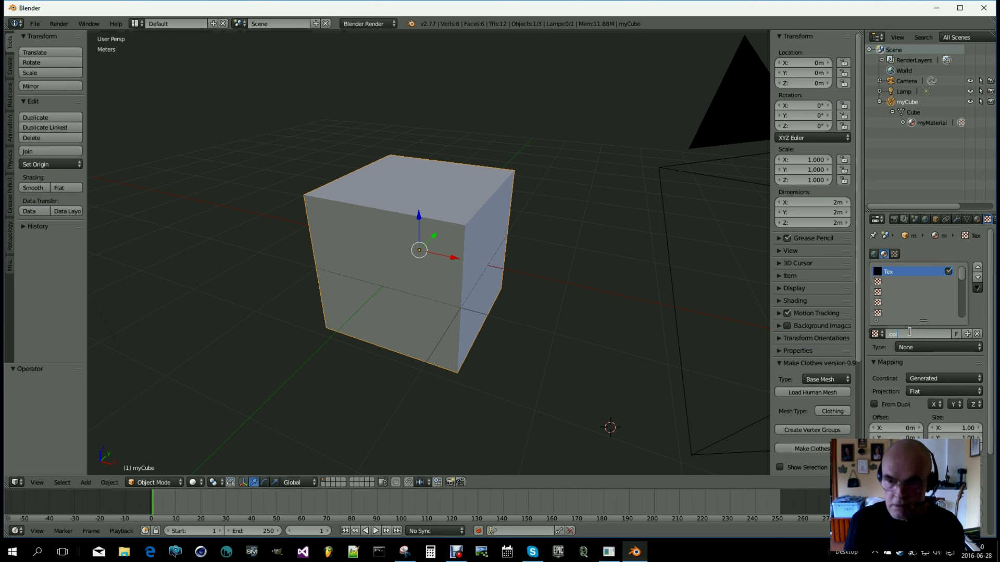
pyautogui.write('or')
pyautogui.press('Return')
pyautogui.click(910, 346)
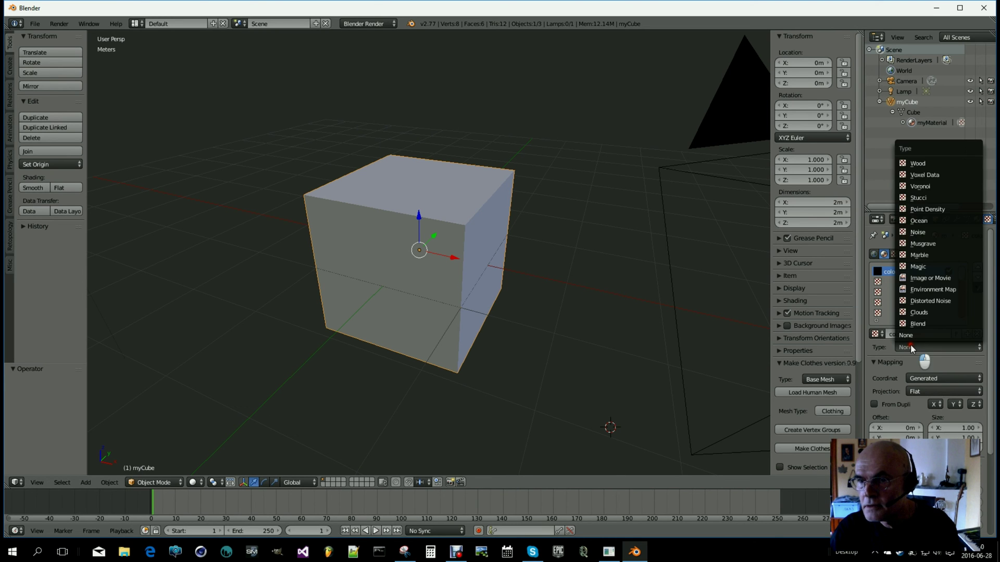
pyautogui.click(927, 276)
pyautogui.scroll(-2, 871, 433)
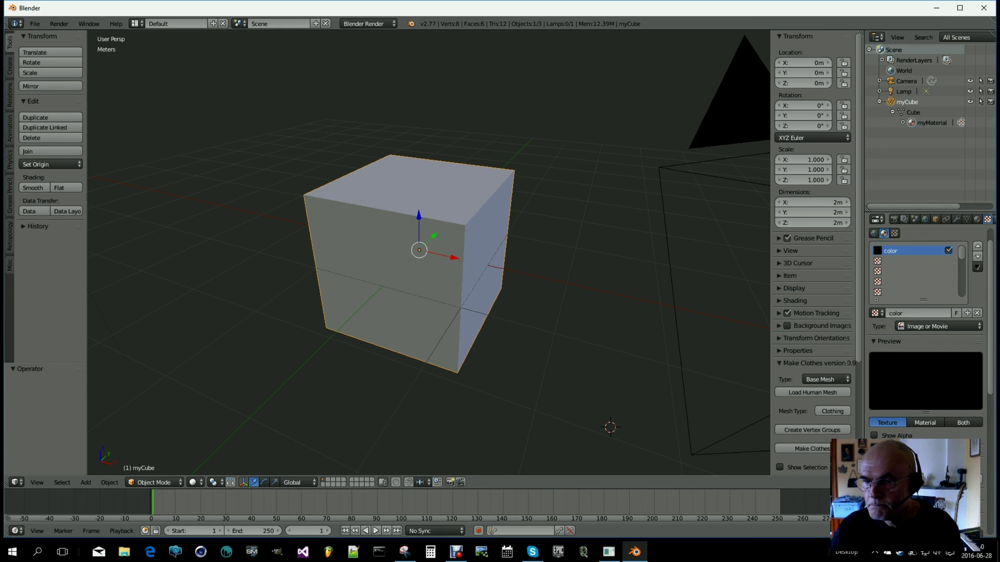
pyautogui.click(916, 459)
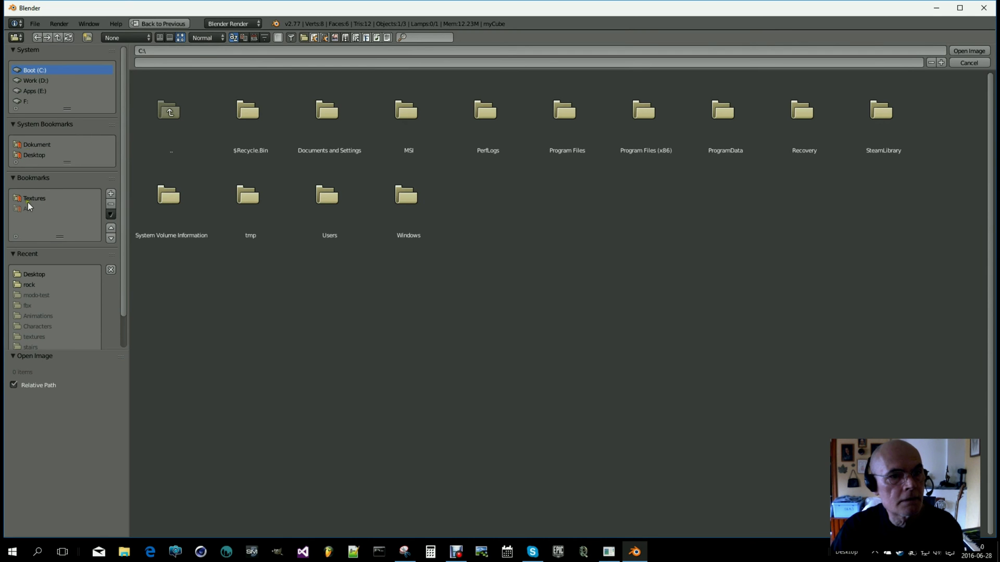
# Step: Go to the Desktop folder and open dirt.tga as the texture image
pyautogui.click(30, 147)
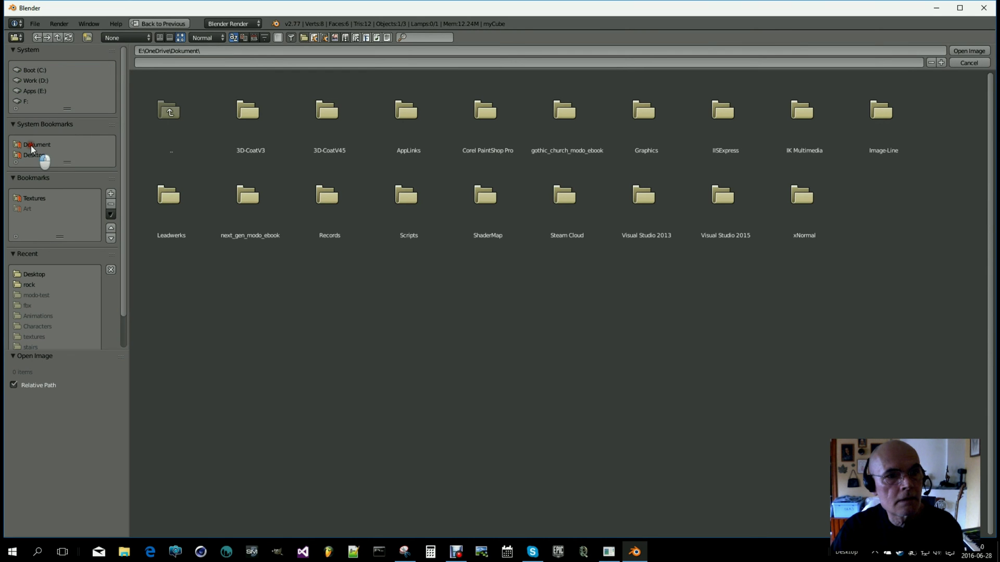
pyautogui.click(32, 155)
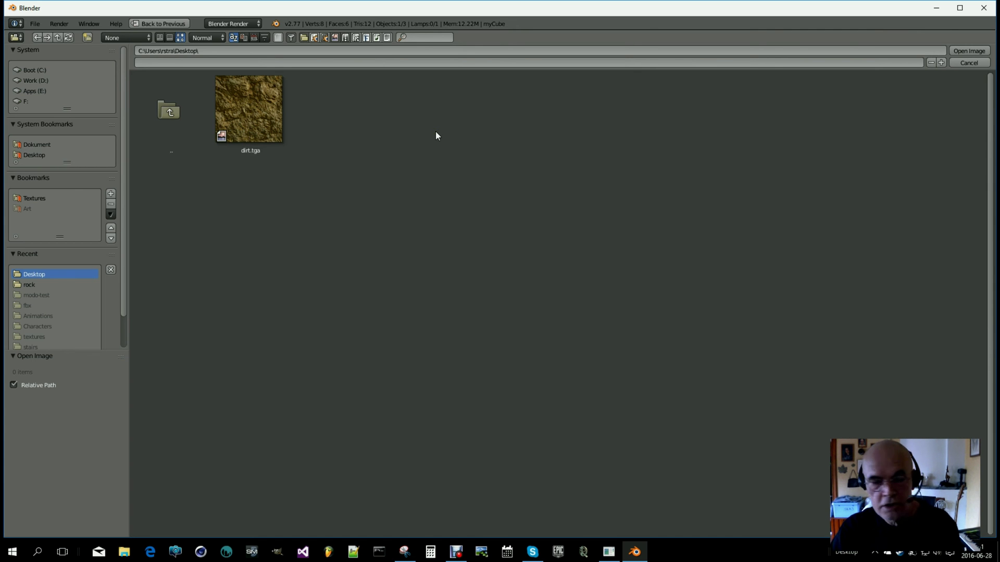
pyautogui.click(264, 131)
pyautogui.click(968, 51)
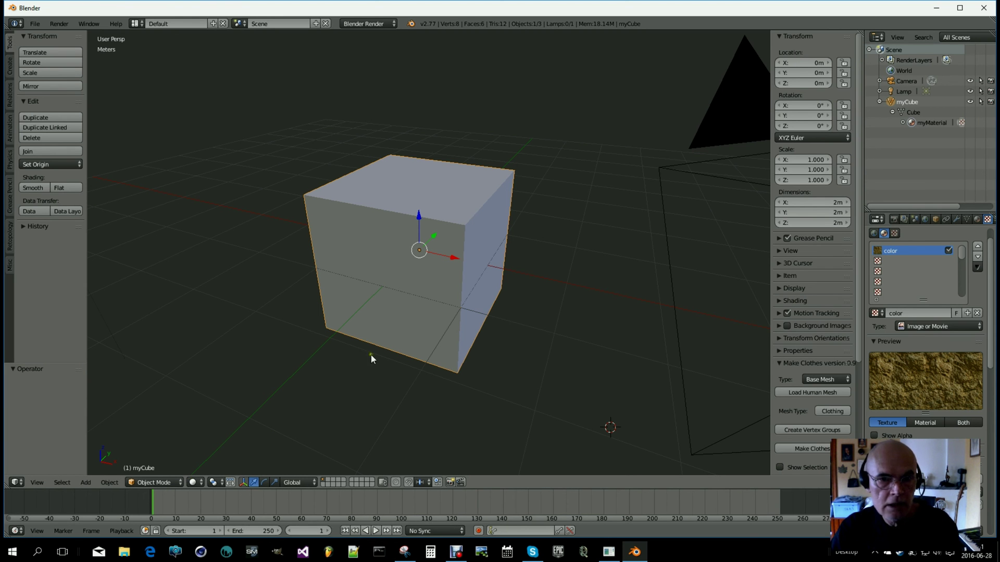
# Step: Enter Edit Mode and unwrap the cube with Smart UV Project at a 66.00 angle limit
pyautogui.click(389, 334)
pyautogui.click(193, 482)
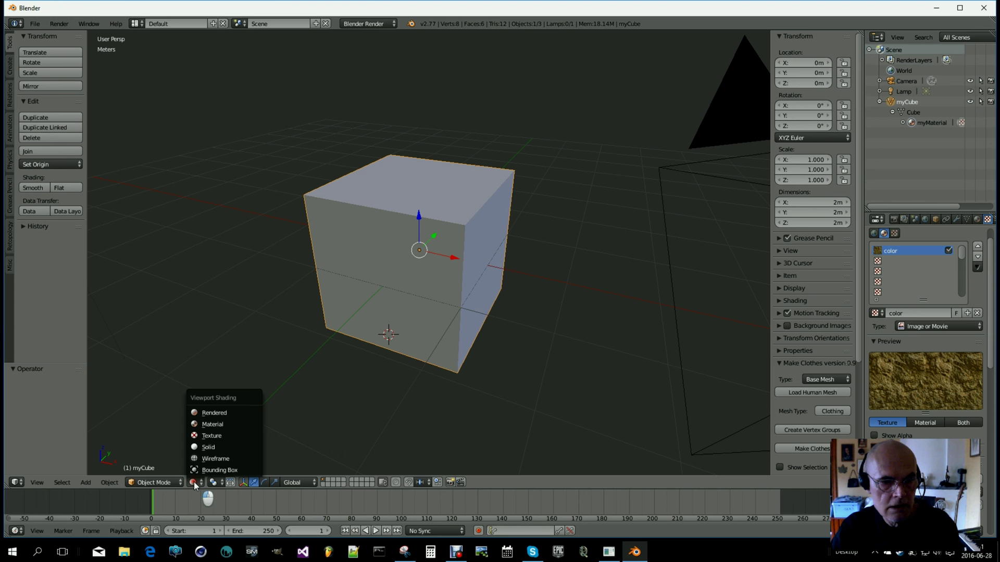
pyautogui.click(137, 483)
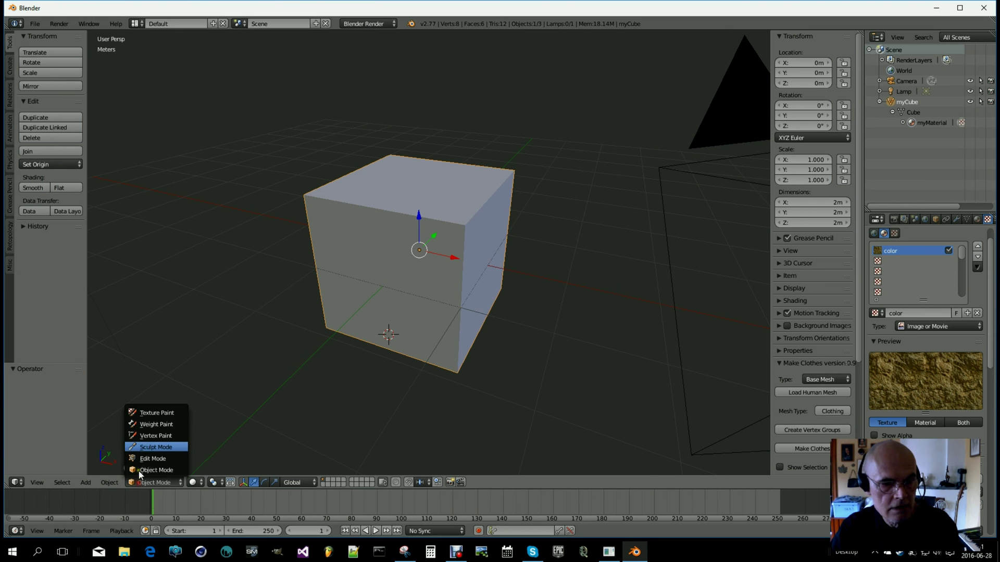
pyautogui.click(149, 458)
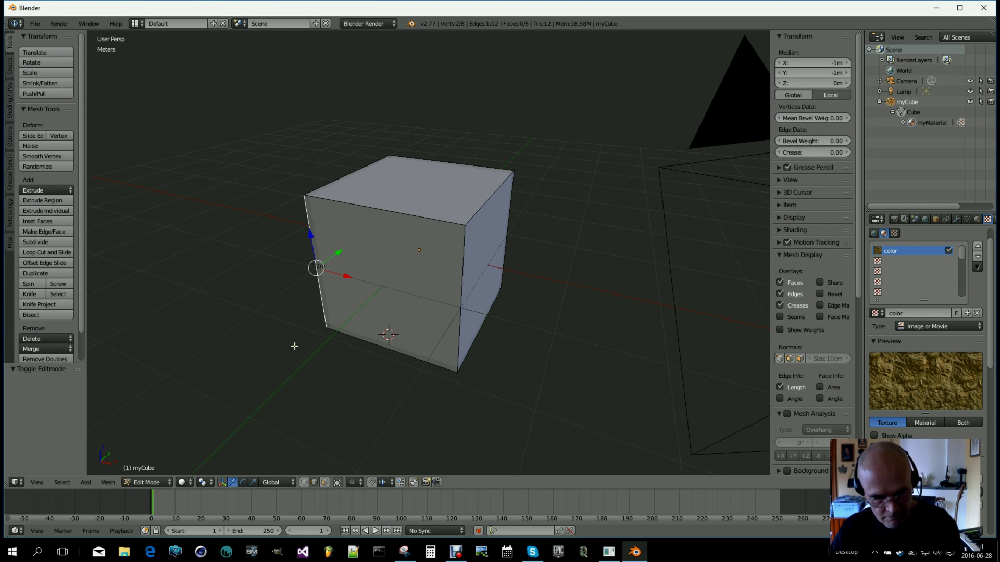
pyautogui.press('u')
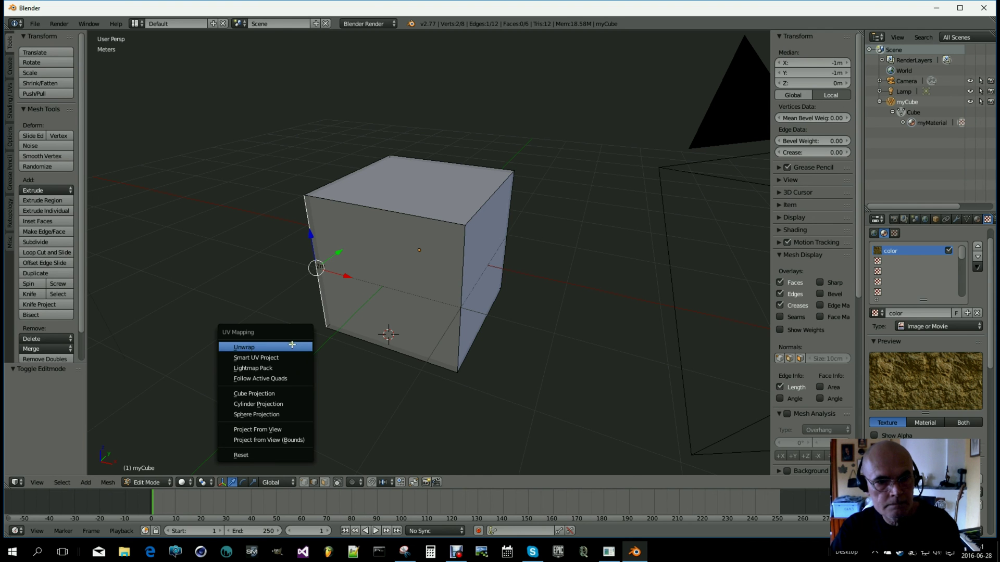
pyautogui.click(256, 357)
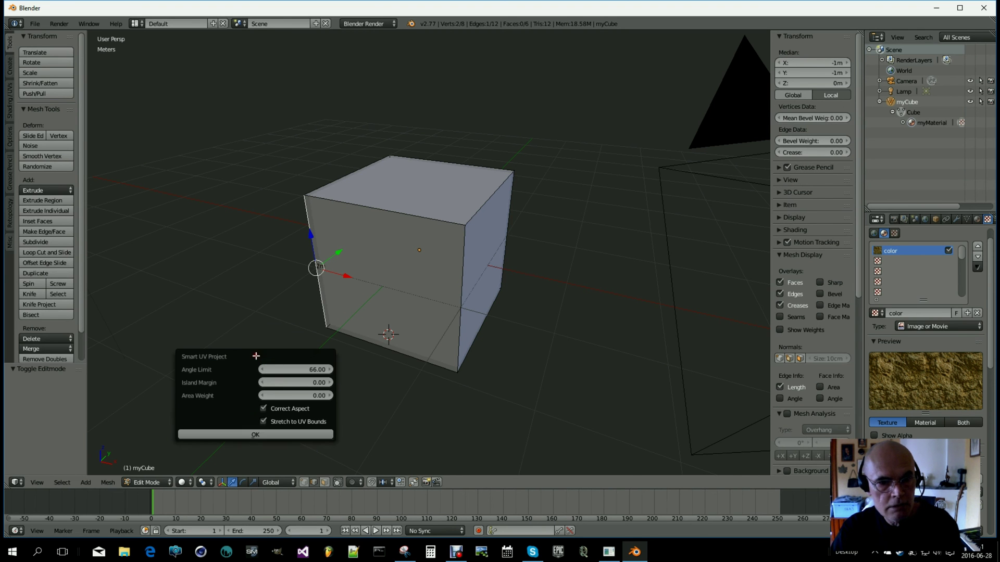
pyautogui.click(232, 434)
# Step: Switch the cube back to Object Mode
pyautogui.click(148, 482)
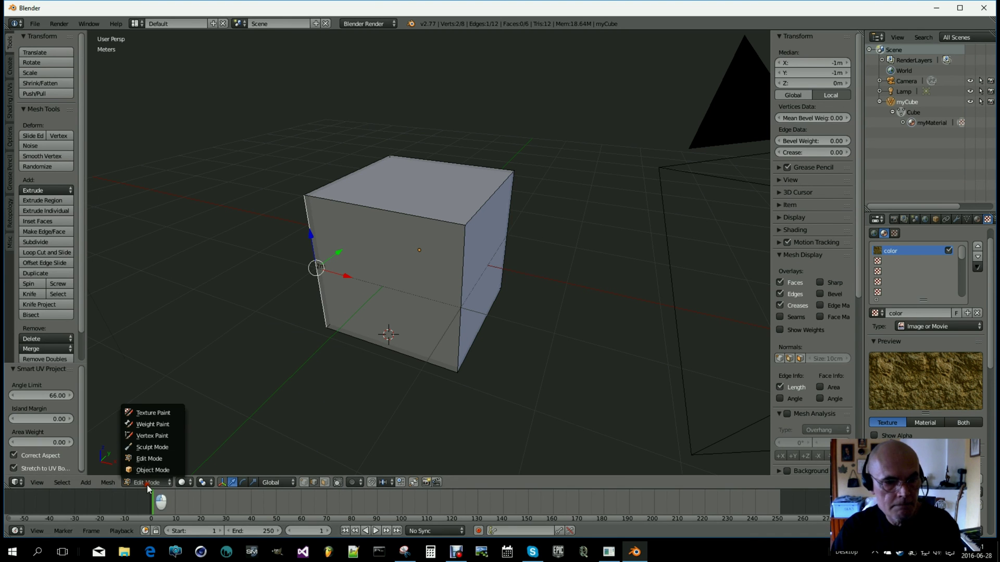
pyautogui.click(227, 426)
pyautogui.click(151, 482)
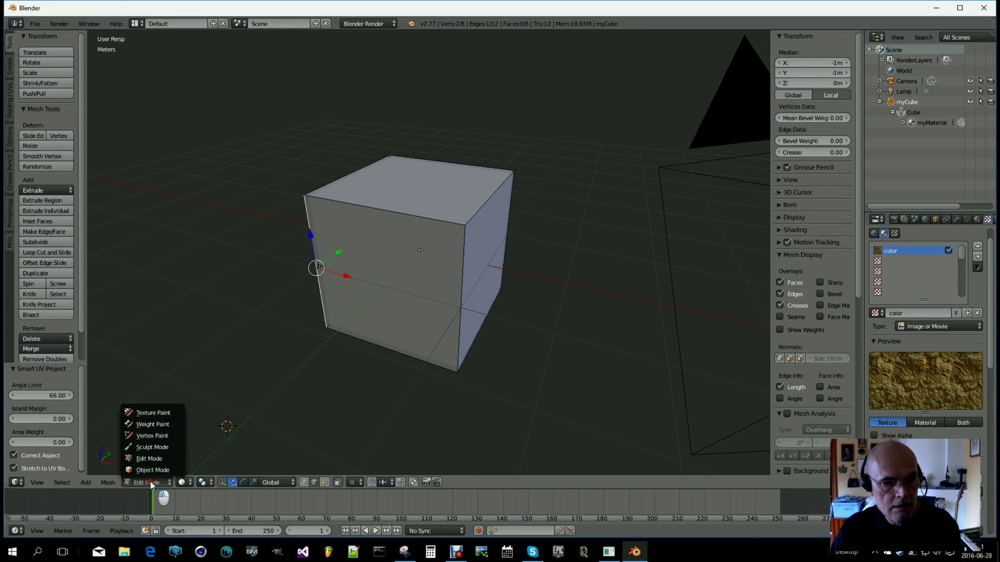
pyautogui.click(150, 473)
# Step: Preview the textured cube with Rendered viewport shading
pyautogui.click(193, 484)
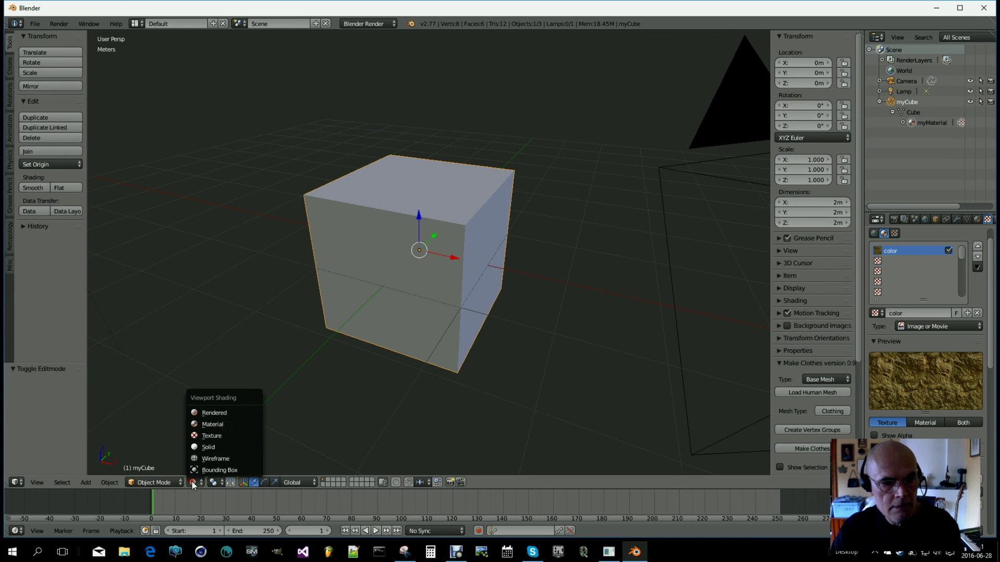
pyautogui.click(206, 412)
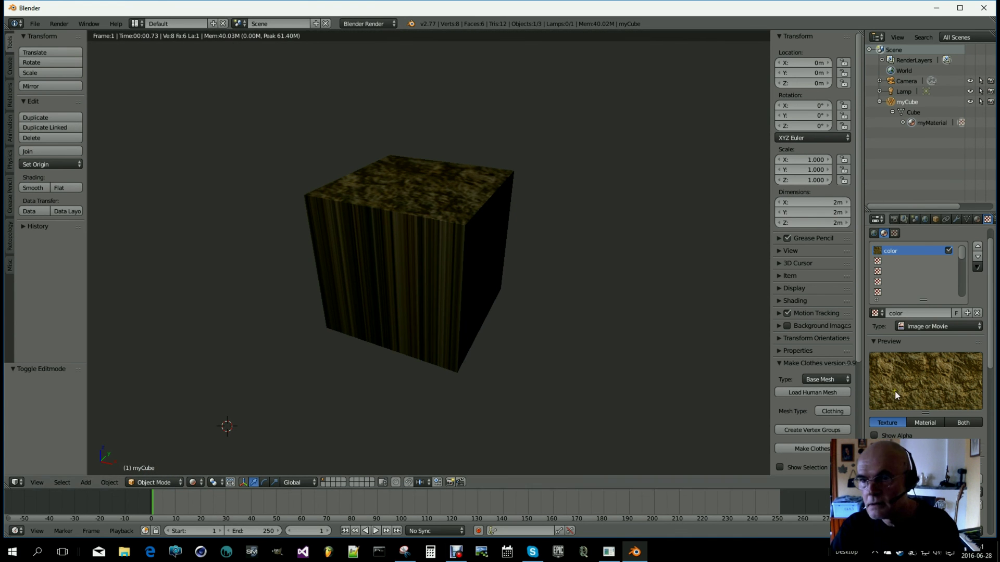
pyautogui.click(495, 290)
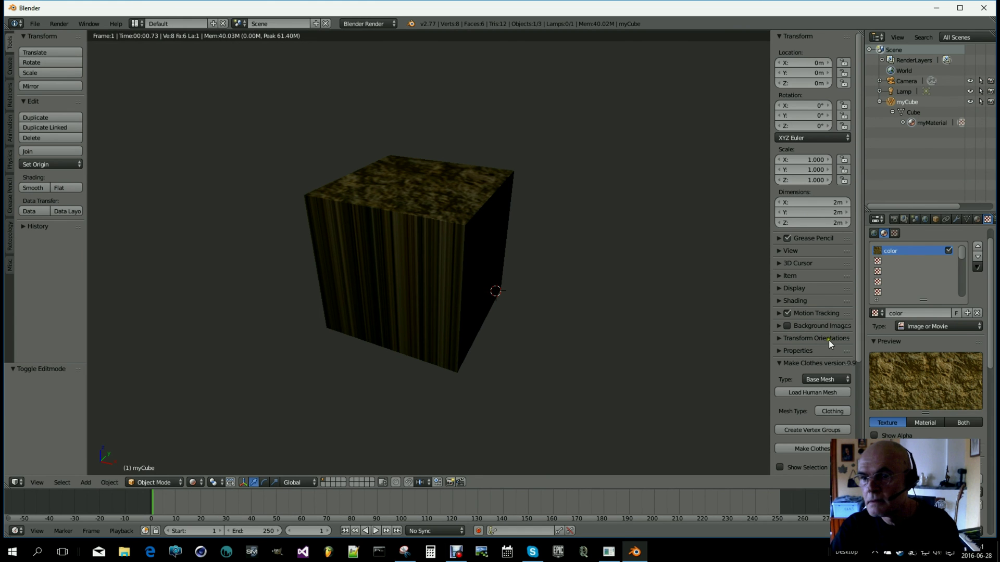
pyautogui.scroll(-3, 937, 311)
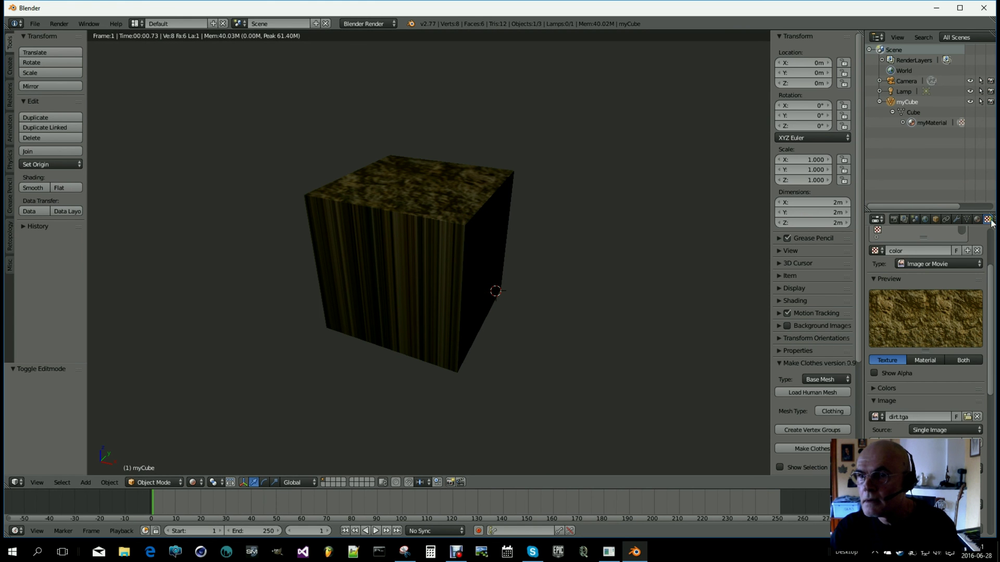
pyautogui.scroll(-5, 919, 357)
pyautogui.scroll(-7, 906, 360)
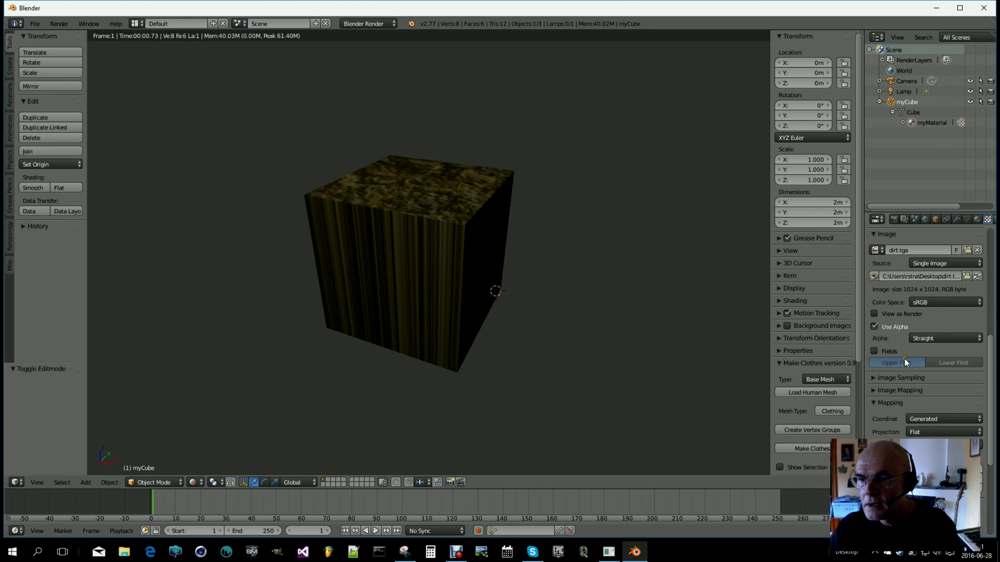
pyautogui.scroll(10, 903, 358)
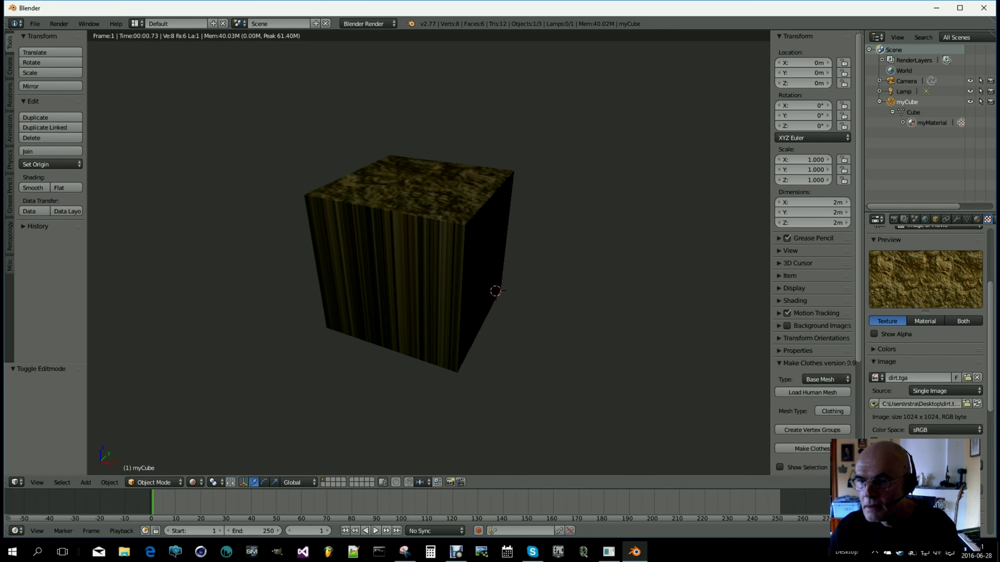
pyautogui.scroll(-2, 977, 319)
pyautogui.scroll(-3, 926, 344)
# Step: Change the color texture's mapping coordinates from Generated to UV
pyautogui.click(875, 401)
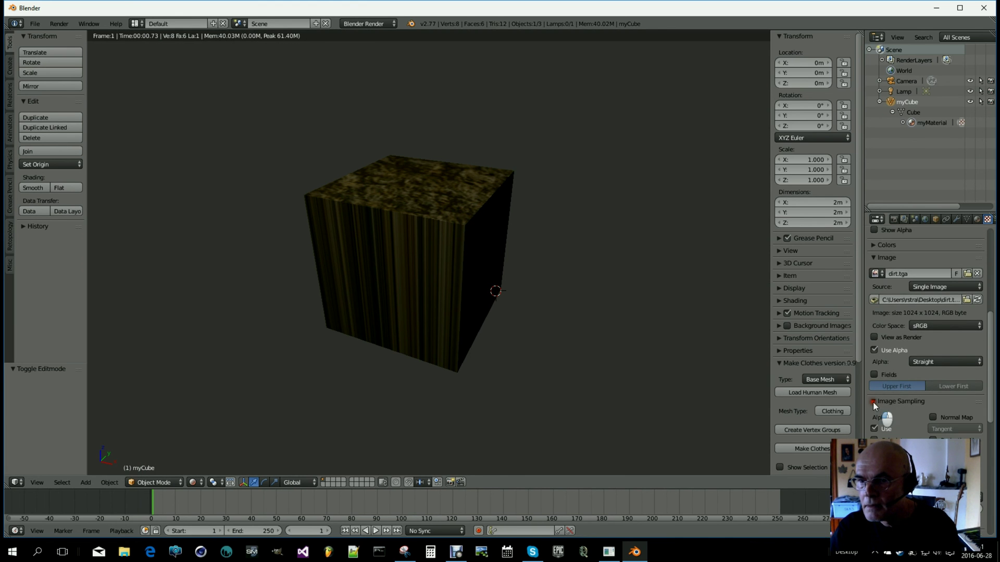
pyautogui.click(876, 401)
pyautogui.click(871, 413)
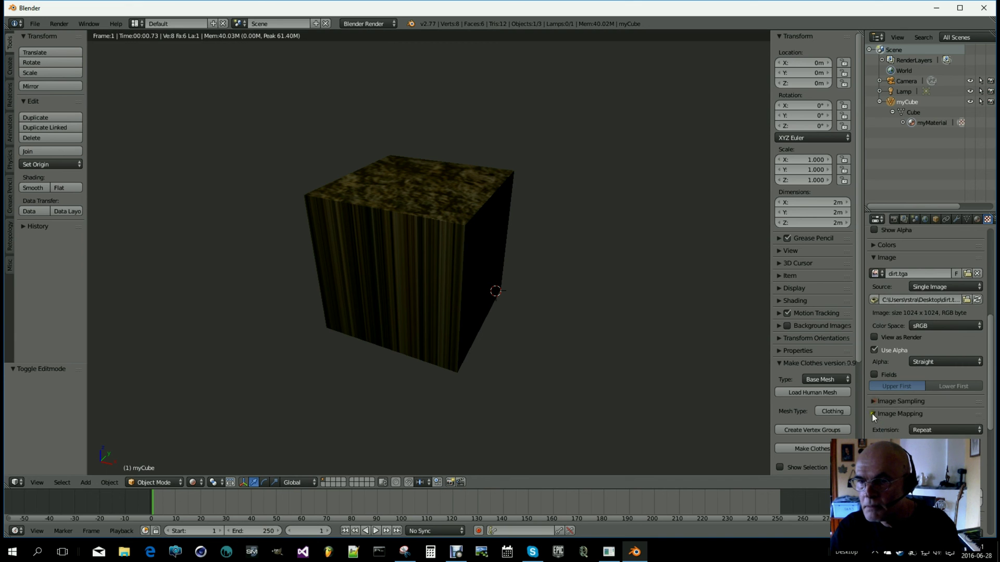
pyautogui.scroll(-6, 872, 413)
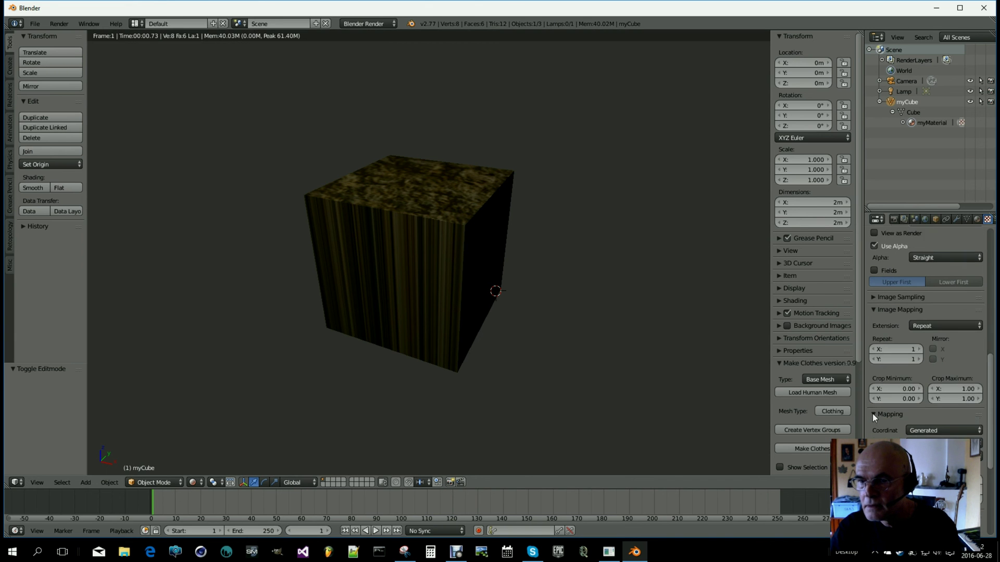
pyautogui.click(935, 411)
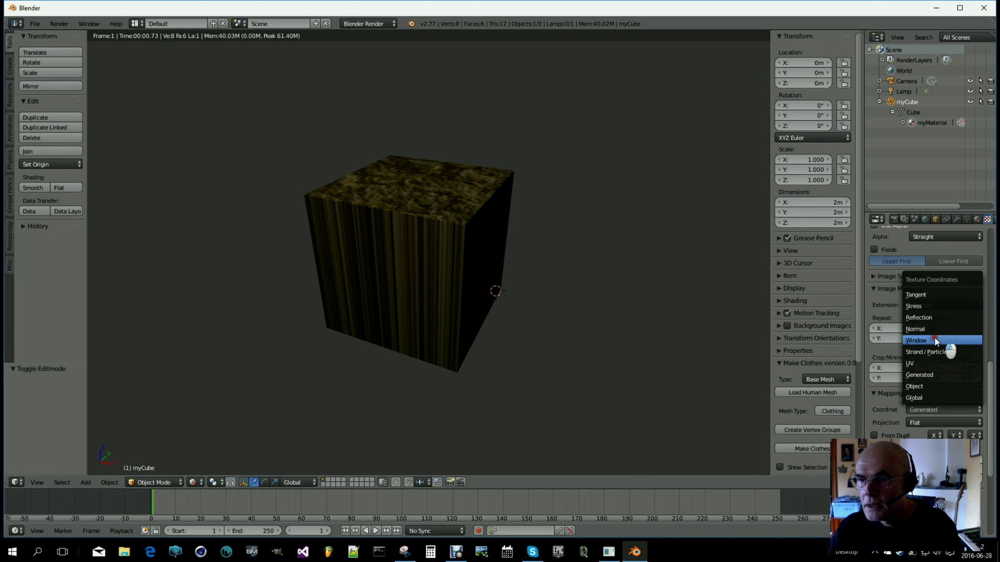
pyautogui.click(921, 364)
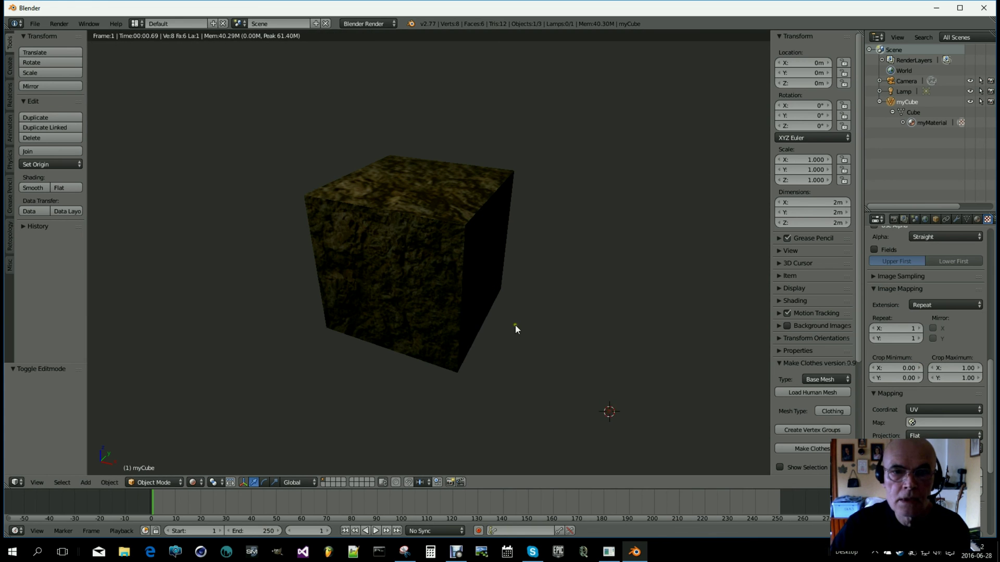
pyautogui.scroll(2, 472, 269)
pyautogui.scroll(1, 572, 263)
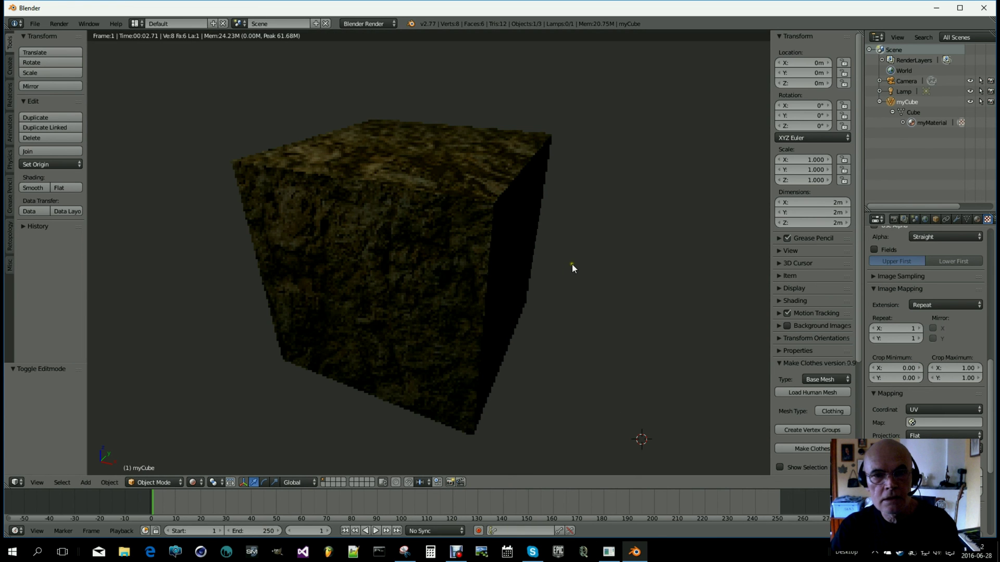
pyautogui.scroll(-2, 572, 263)
pyautogui.click(570, 263)
# Step: Start an FBX export limited to Selected Objects
pyautogui.press('g')
pyautogui.press('y')
pyautogui.press('Return')
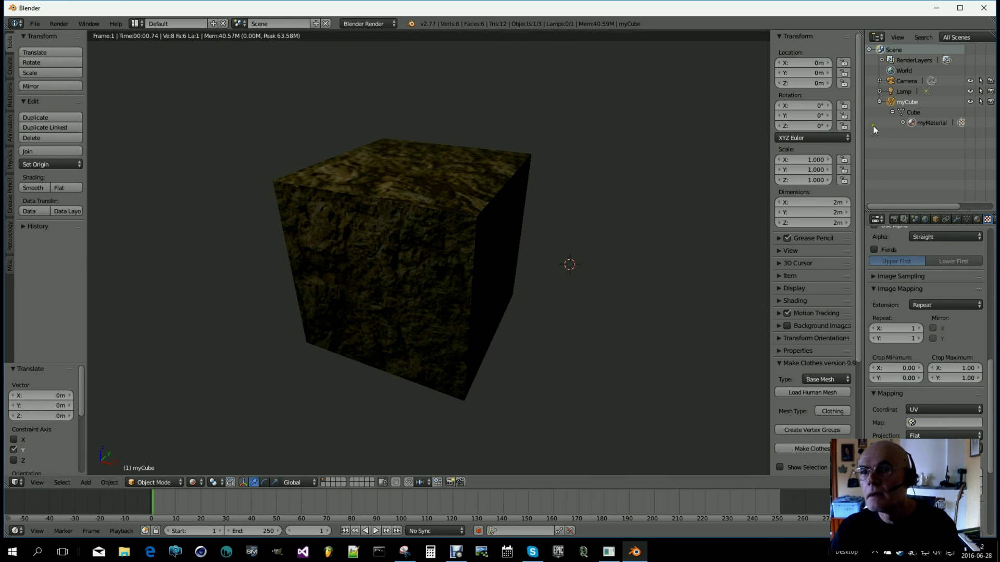
pyautogui.click(35, 23)
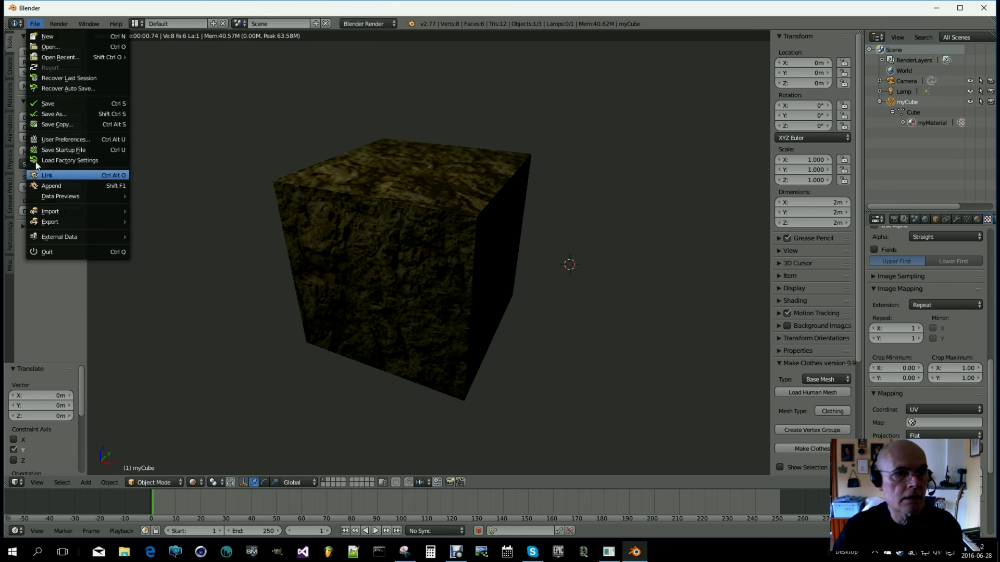
pyautogui.moveTo(56, 218)
pyautogui.click(148, 221)
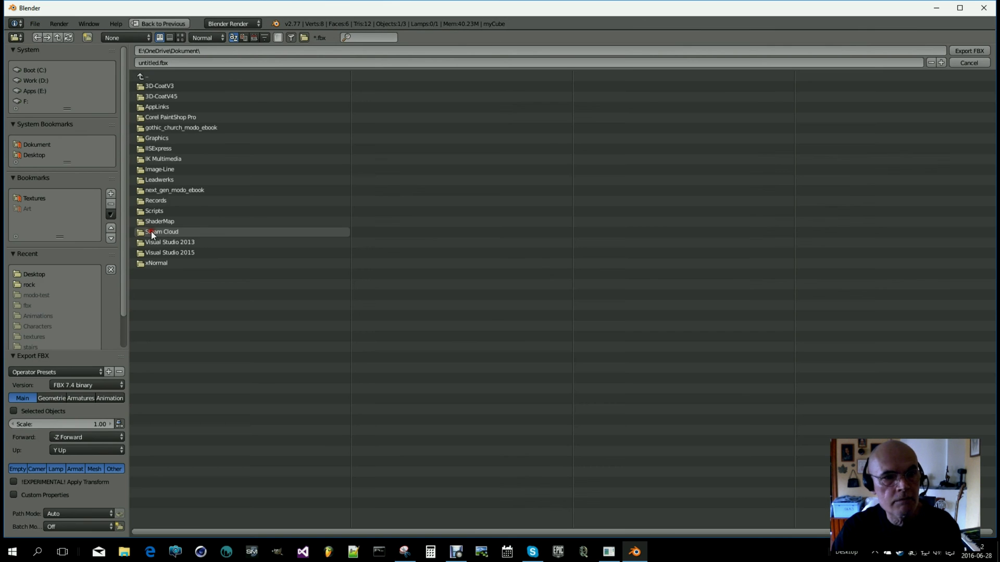
pyautogui.click(14, 411)
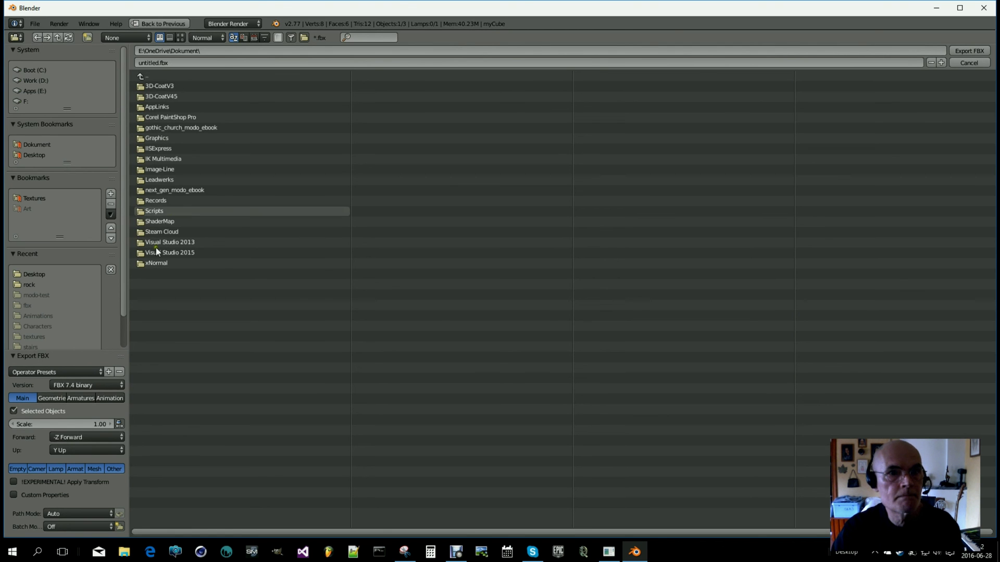
# Step: Set the export destination to the Desktop with file name myCube.fbx
pyautogui.click(34, 155)
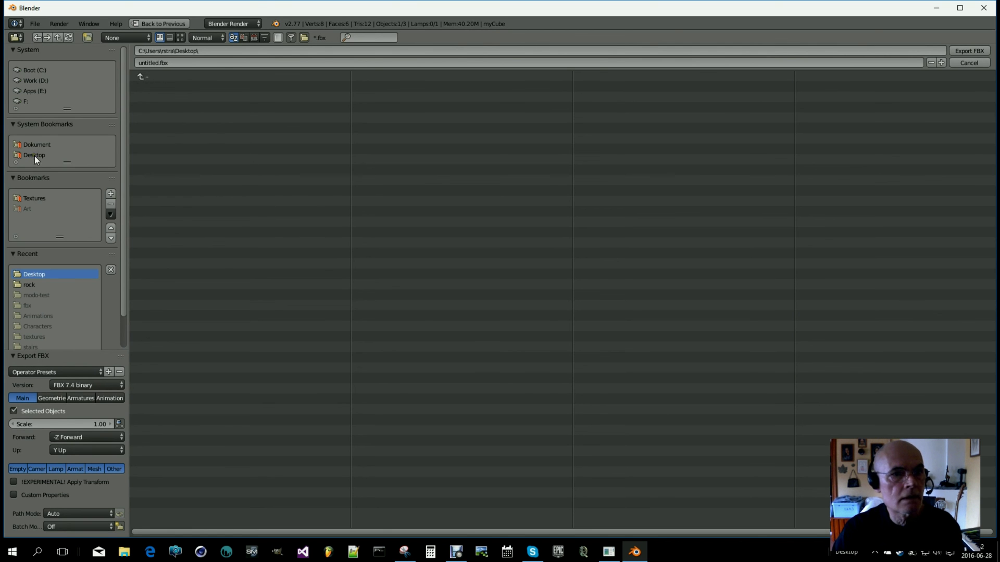
pyautogui.click(174, 64)
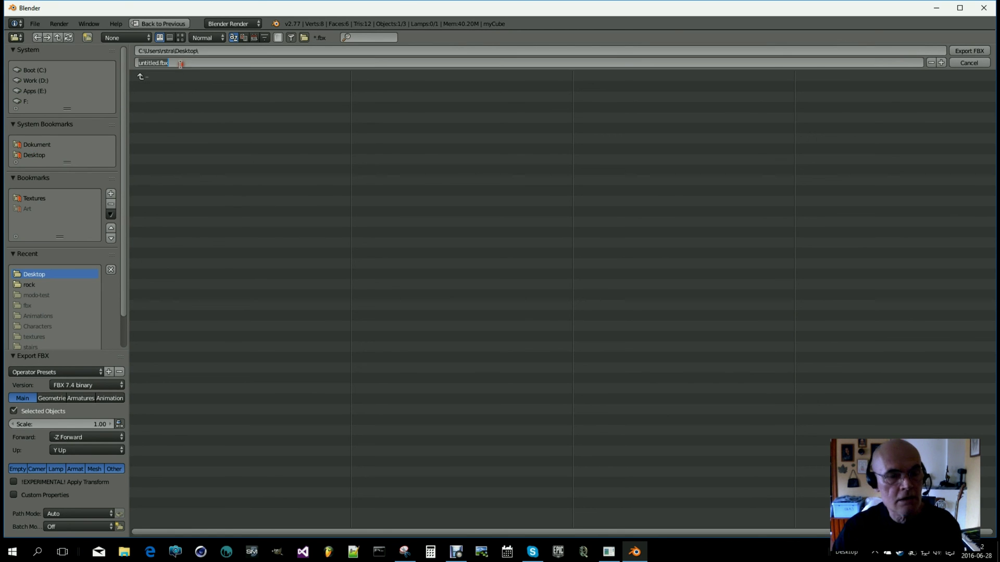
pyautogui.write('myCub')
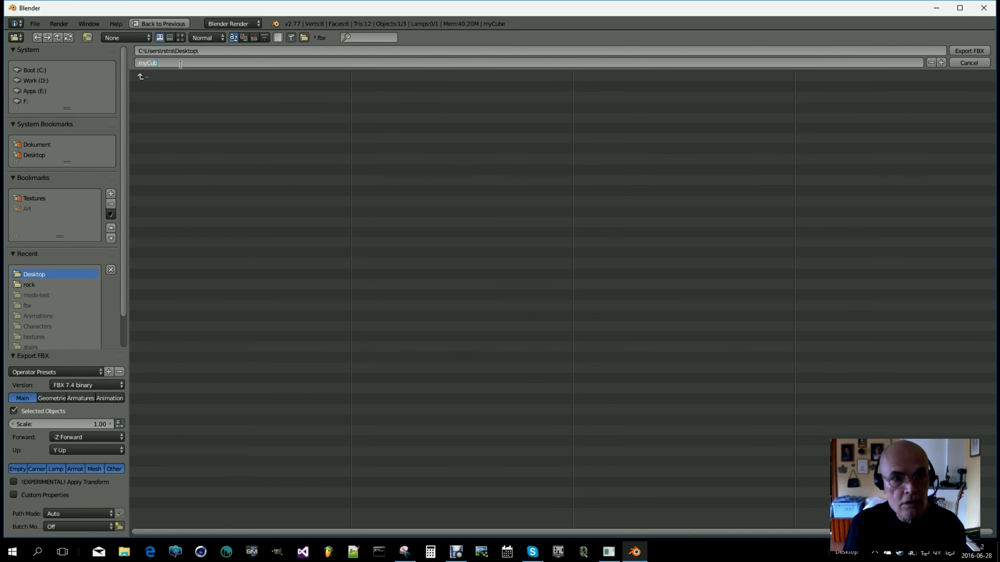
pyautogui.write('e.fbx')
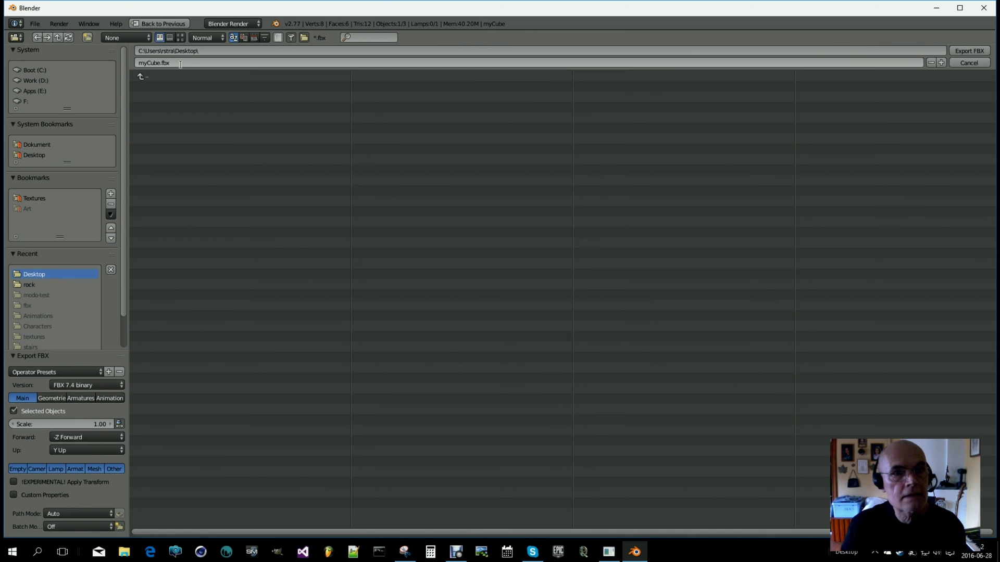
pyautogui.press('Return')
# Step: Complete the myCube.fbx export, quit Blender without saving, and return to S2Engine HD
pyautogui.click(967, 50)
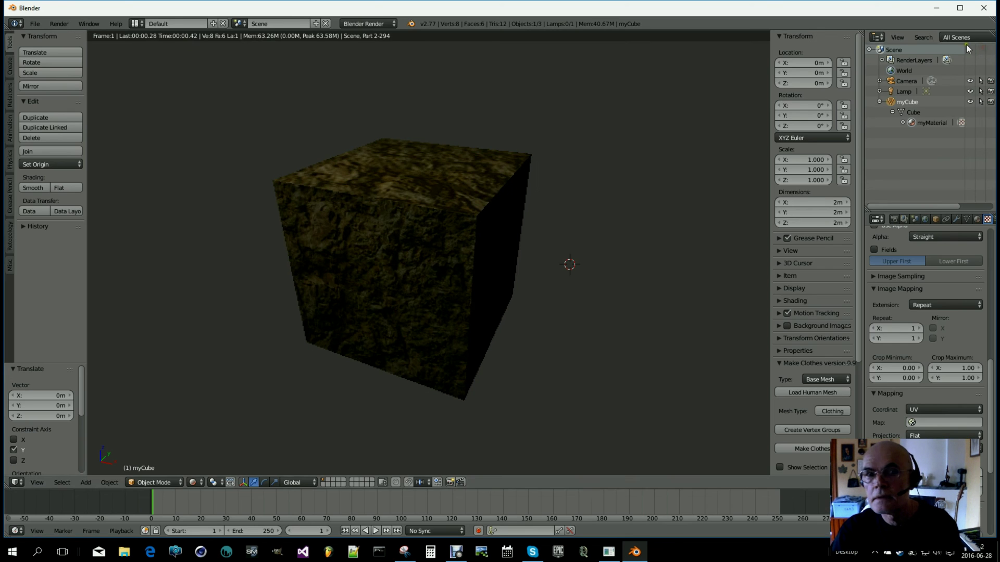
pyautogui.click(983, 6)
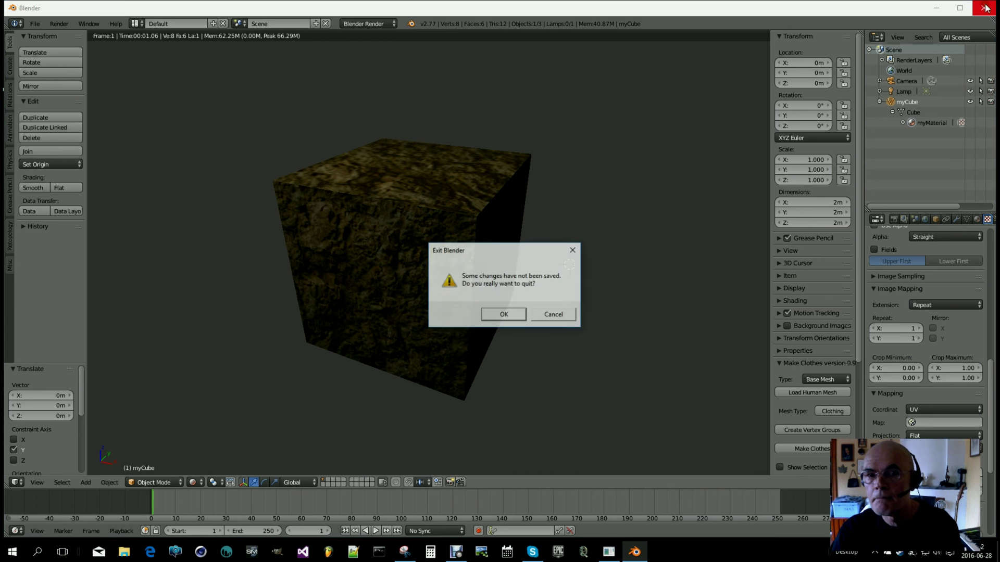
pyautogui.click(497, 312)
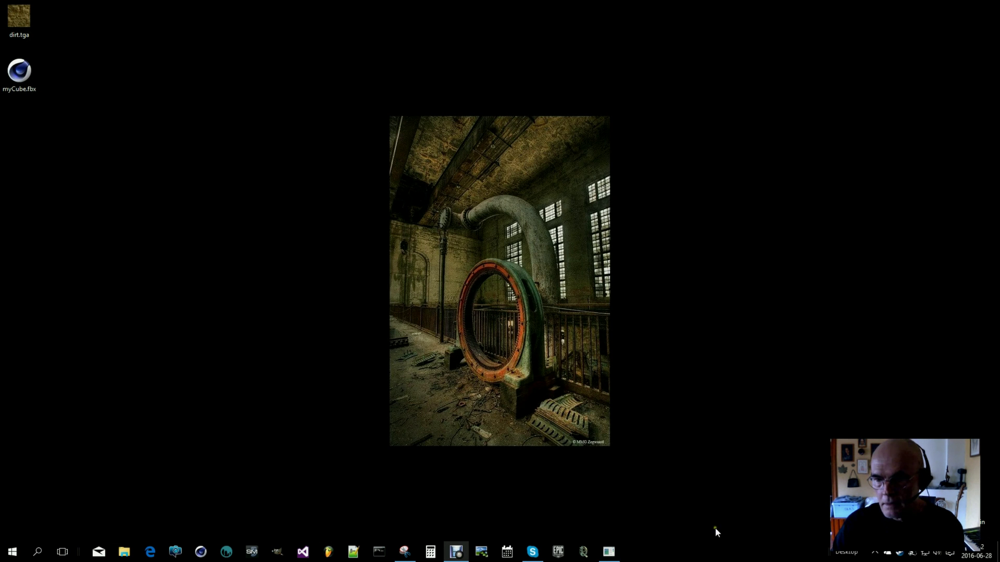
pyautogui.click(609, 551)
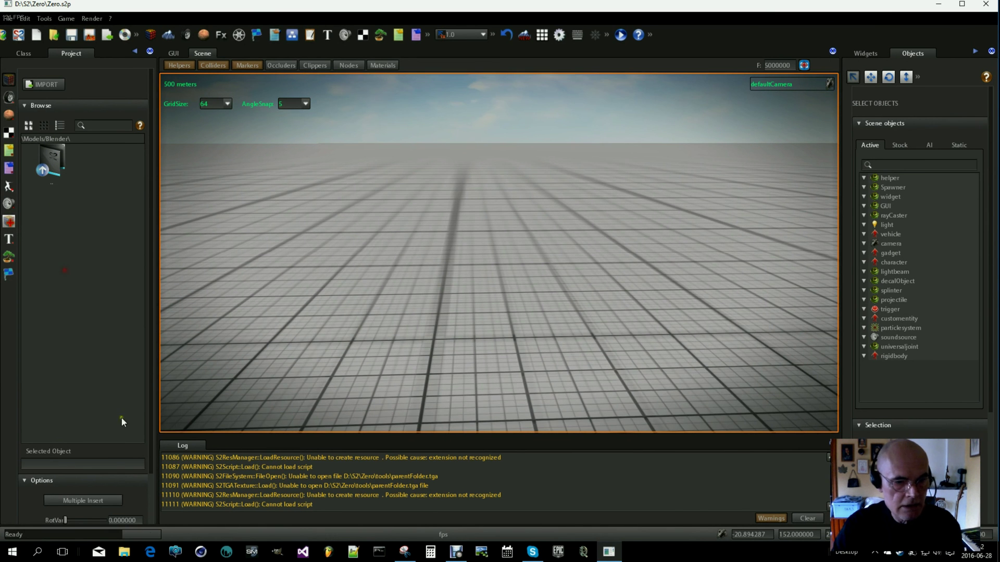
# Step: Drag myCube.fbx from the Desktop into the editor's Browse panel and import it as myCube.so2
pyautogui.click(128, 556)
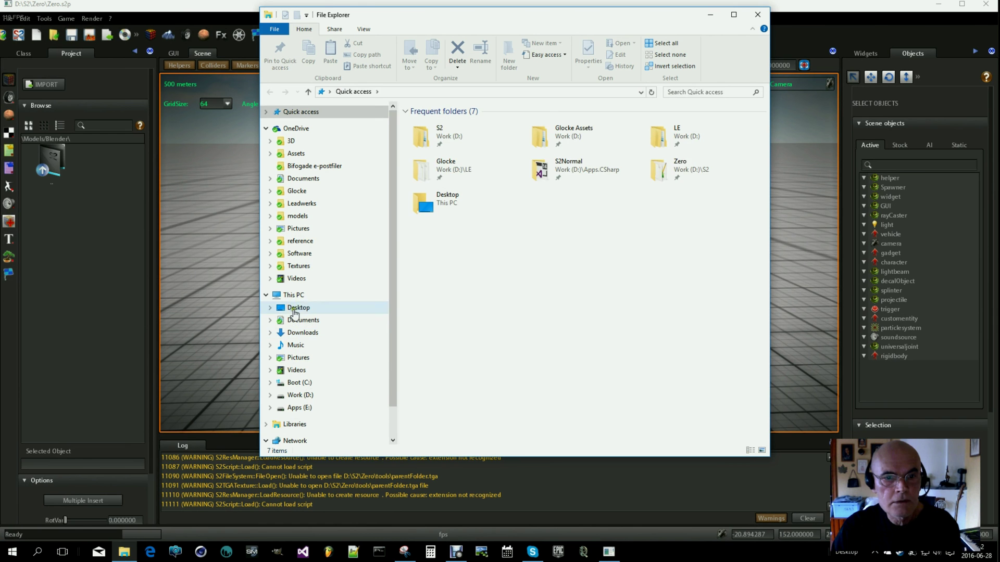
pyautogui.click(299, 307)
pyautogui.click(543, 243)
pyautogui.moveTo(467, 126); pyautogui.dragTo(83, 243)
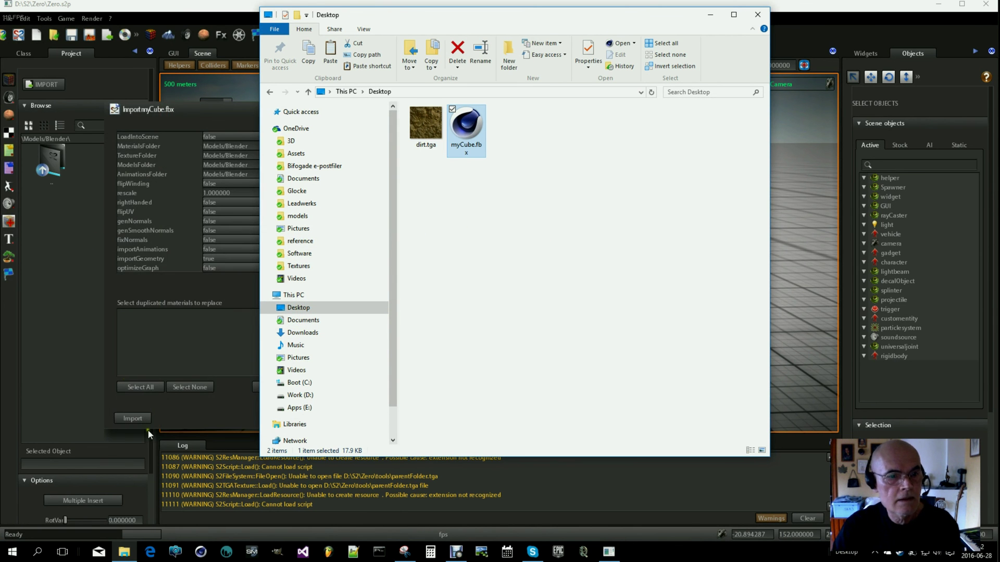
pyautogui.click(133, 419)
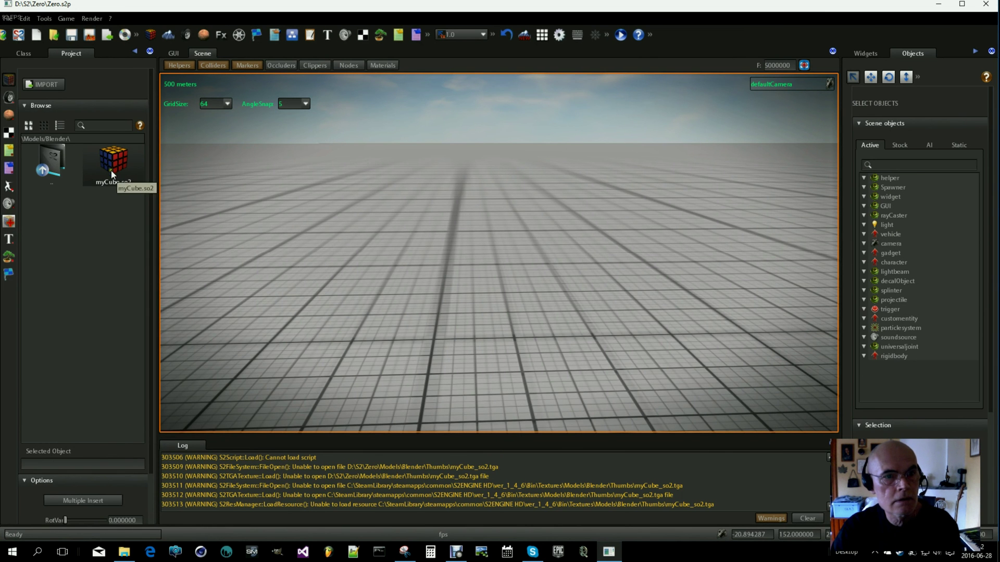
# Step: Inspect myCube.so2's texture in the Prefab editor, then return to the Scene view
pyautogui.rightClick(111, 167)
pyautogui.click(134, 190)
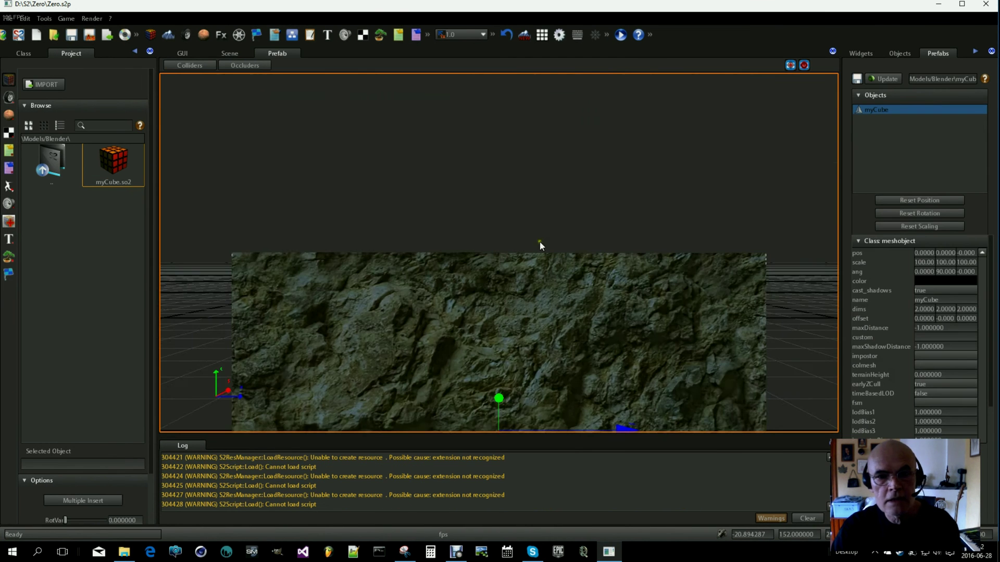
pyautogui.moveTo(538, 245); pyautogui.dragTo(497, 281, button='right')
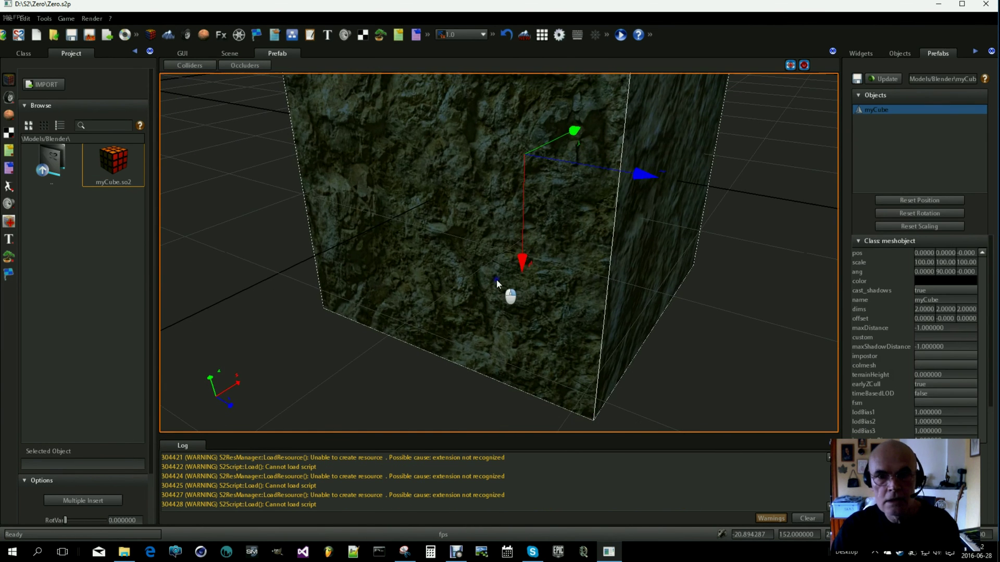
pyautogui.scroll(-5, 499, 281)
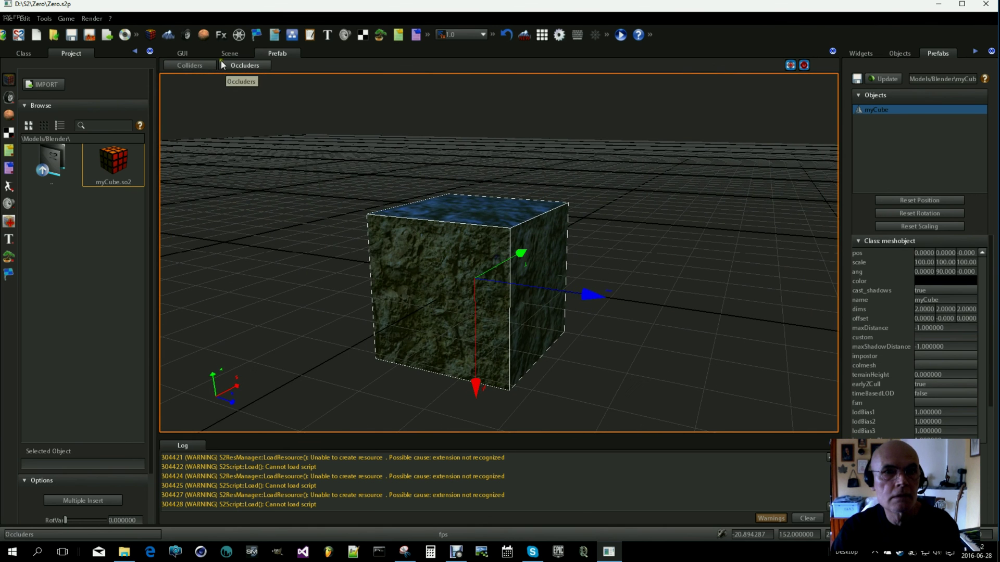
pyautogui.click(226, 53)
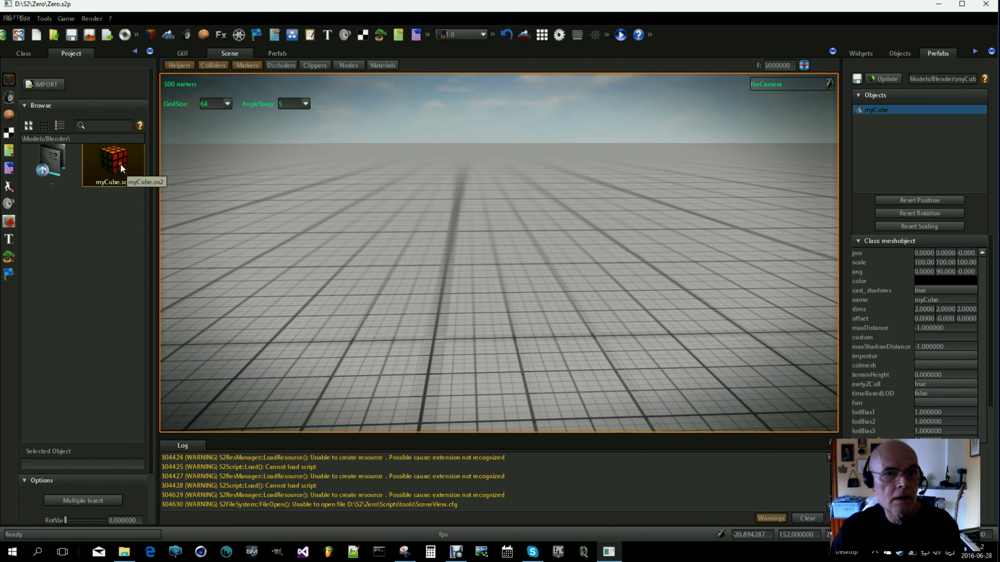
# Step: Drag myCube.so2 into the viewport and raise the dirt-textured box to rest on the grid
pyautogui.moveTo(123, 168); pyautogui.dragTo(456, 245)
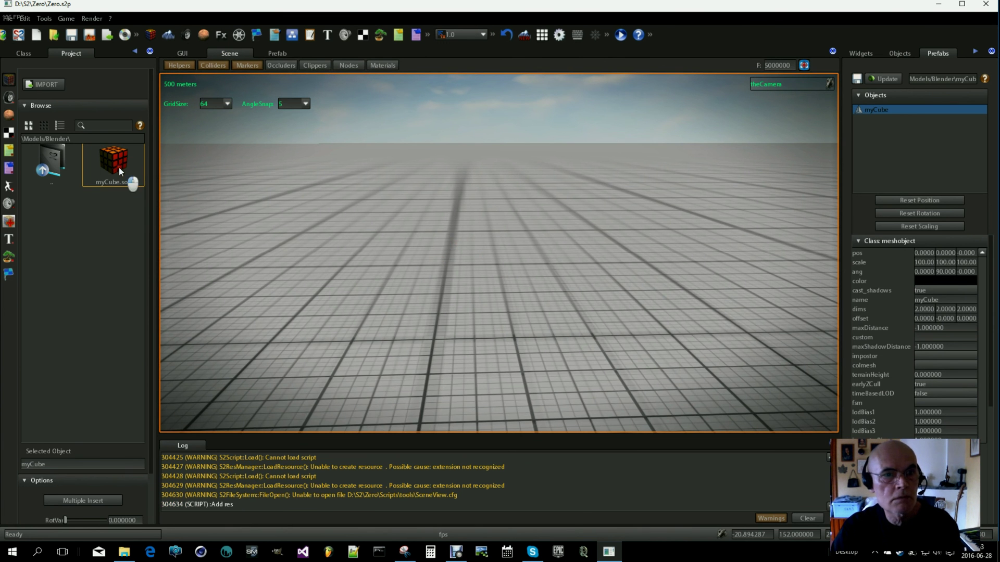
pyautogui.moveTo(118, 167); pyautogui.dragTo(451, 254)
pyautogui.moveTo(456, 382); pyautogui.dragTo(463, 358)
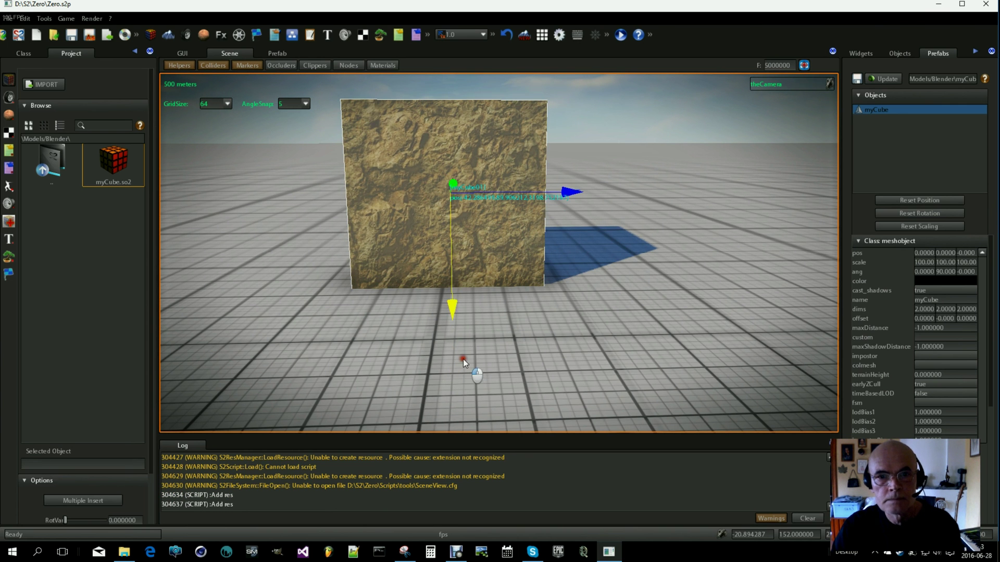